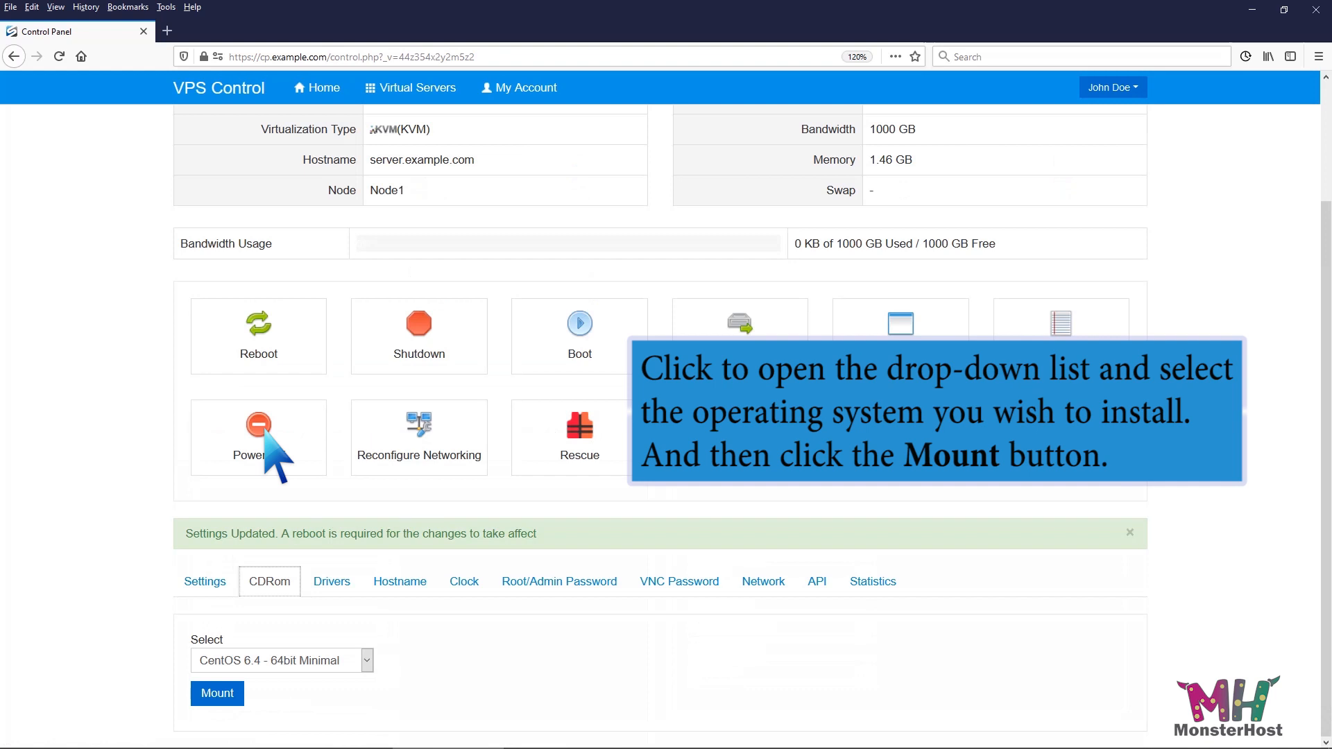
- Mount the CentOS 8.3 - 64bit Minimal image as the virtual server's CDROM
click(366, 660)
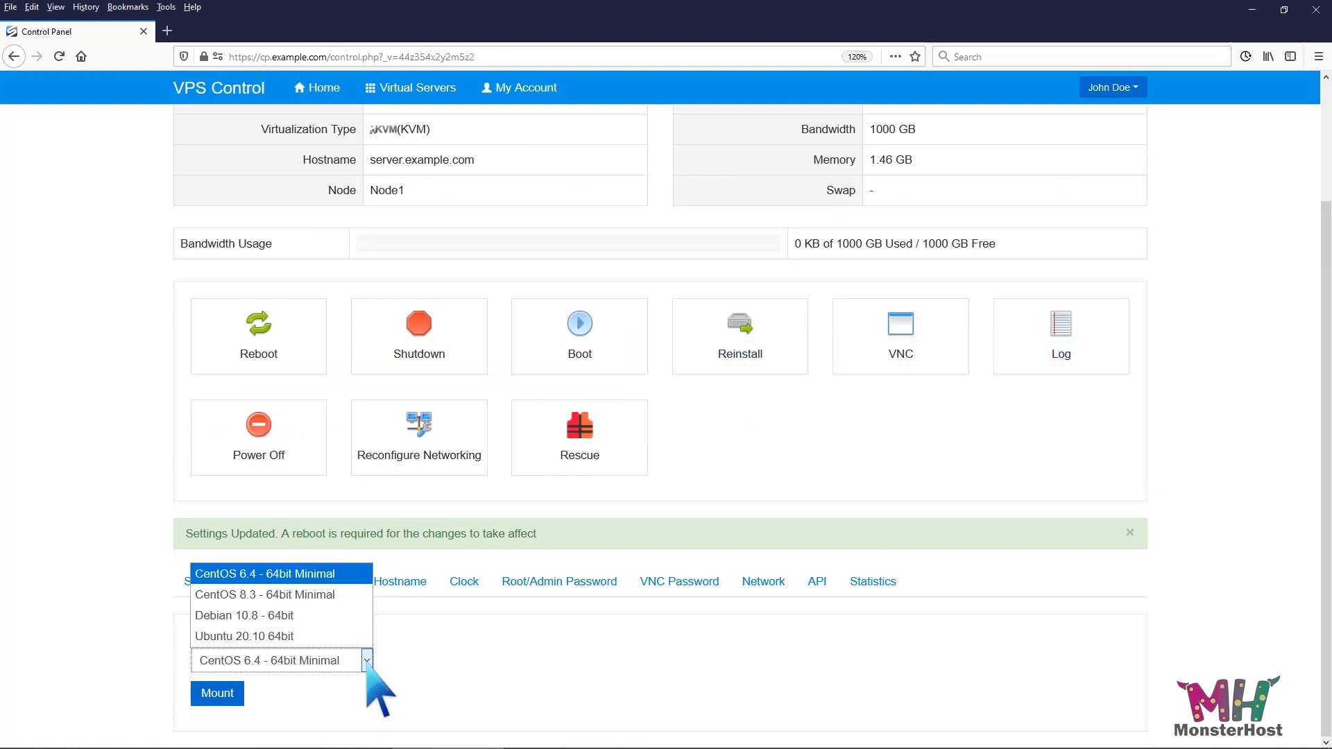
click(324, 595)
click(235, 693)
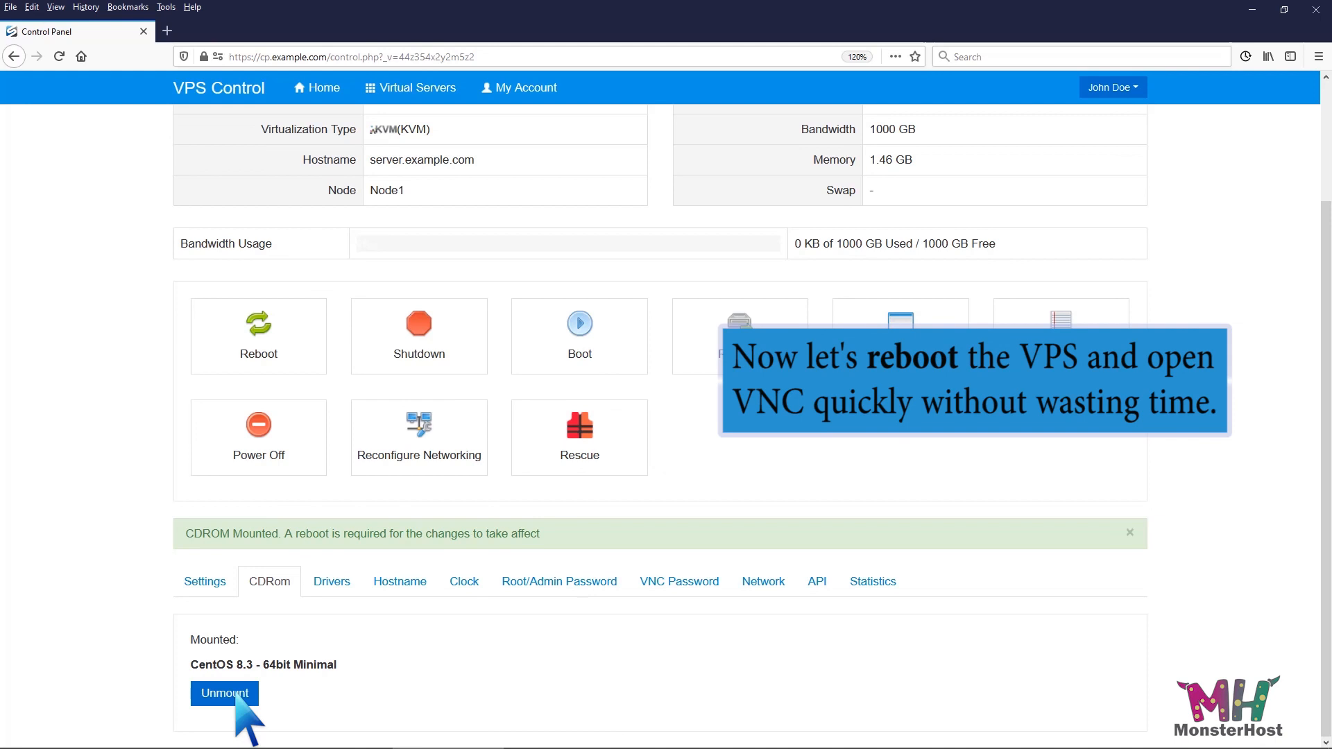
- Reboot the virtual server and confirm the reboot so it starts from the mounted image
click(249, 349)
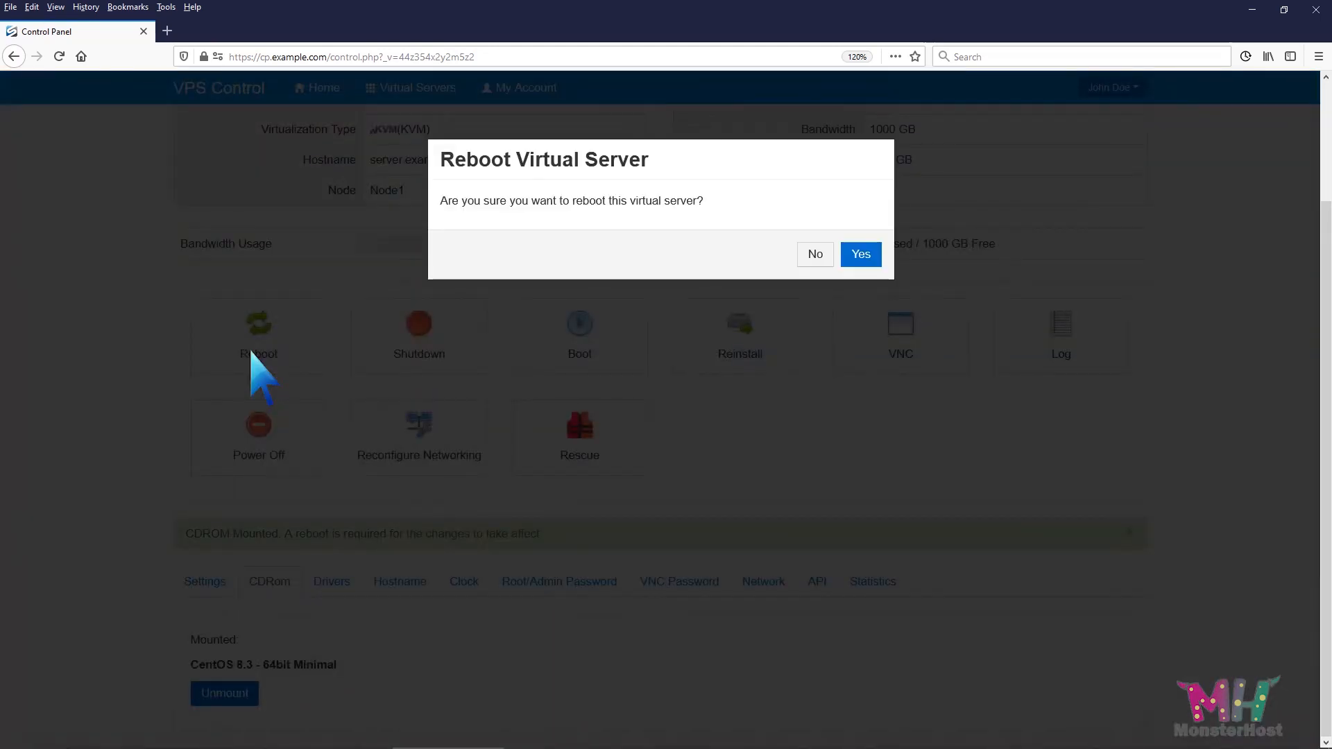
click(861, 256)
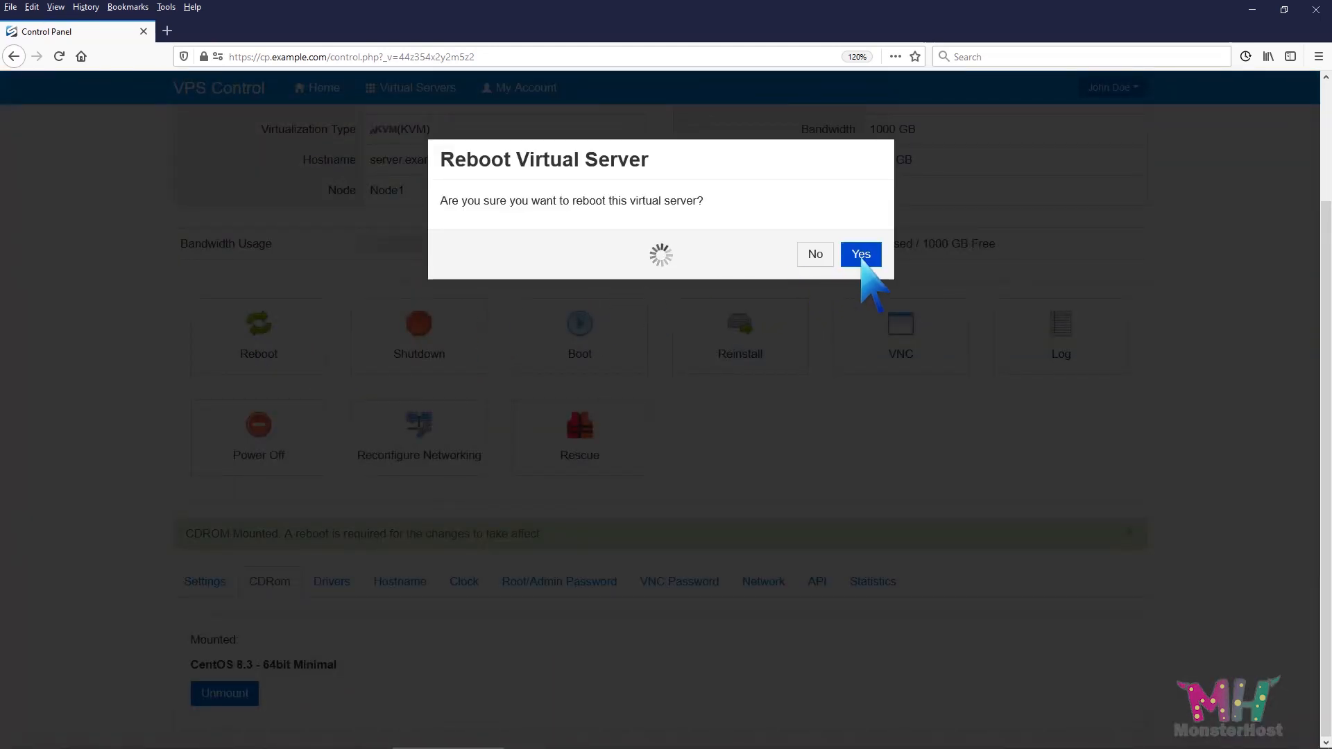
click(864, 249)
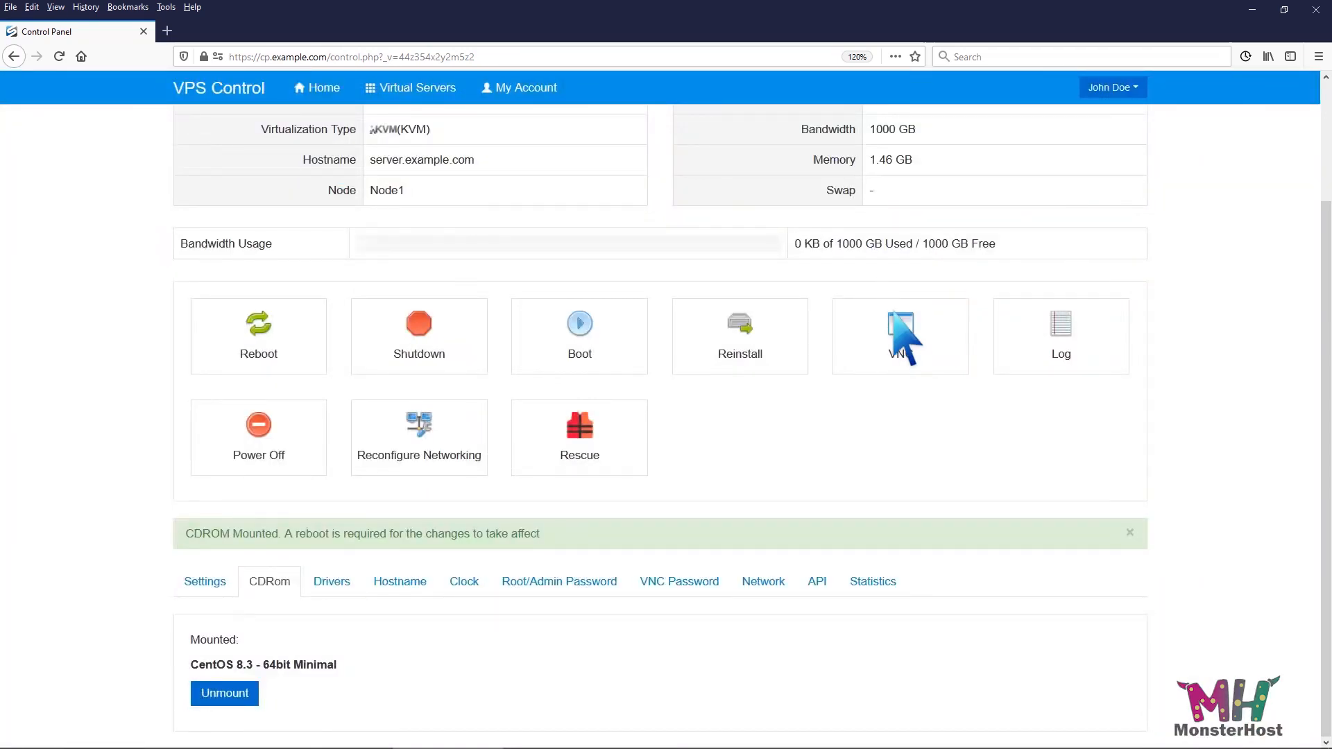
- Connect to the server with the HTML5 VNC Client SSL and continue the installer in English (United States)
click(895, 333)
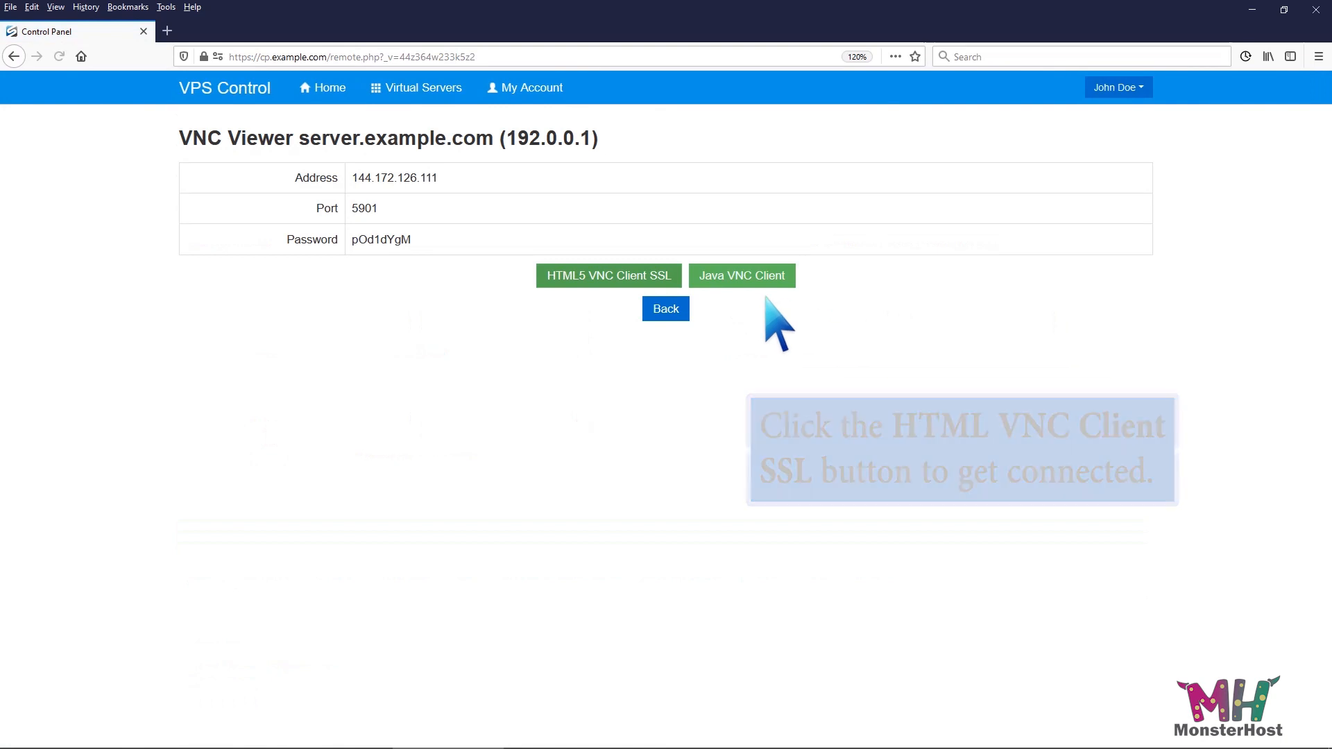
click(666, 276)
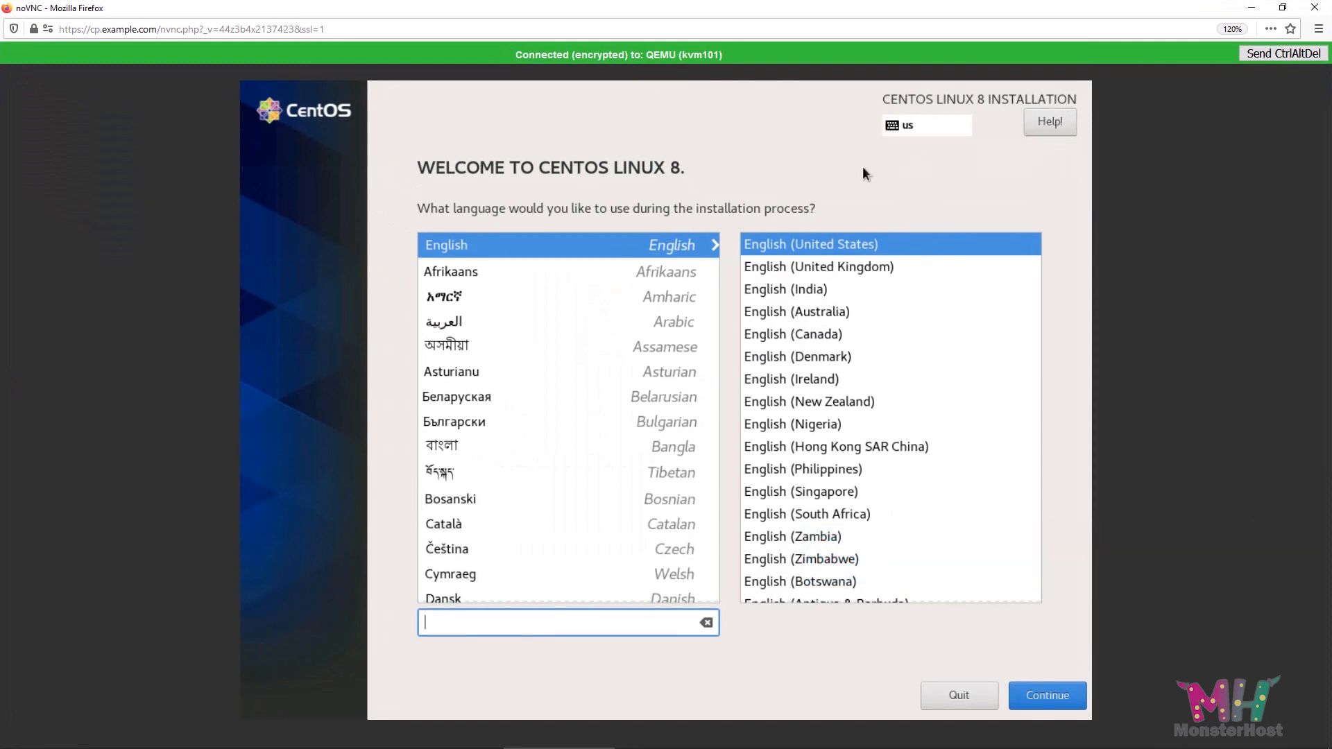
click(1044, 694)
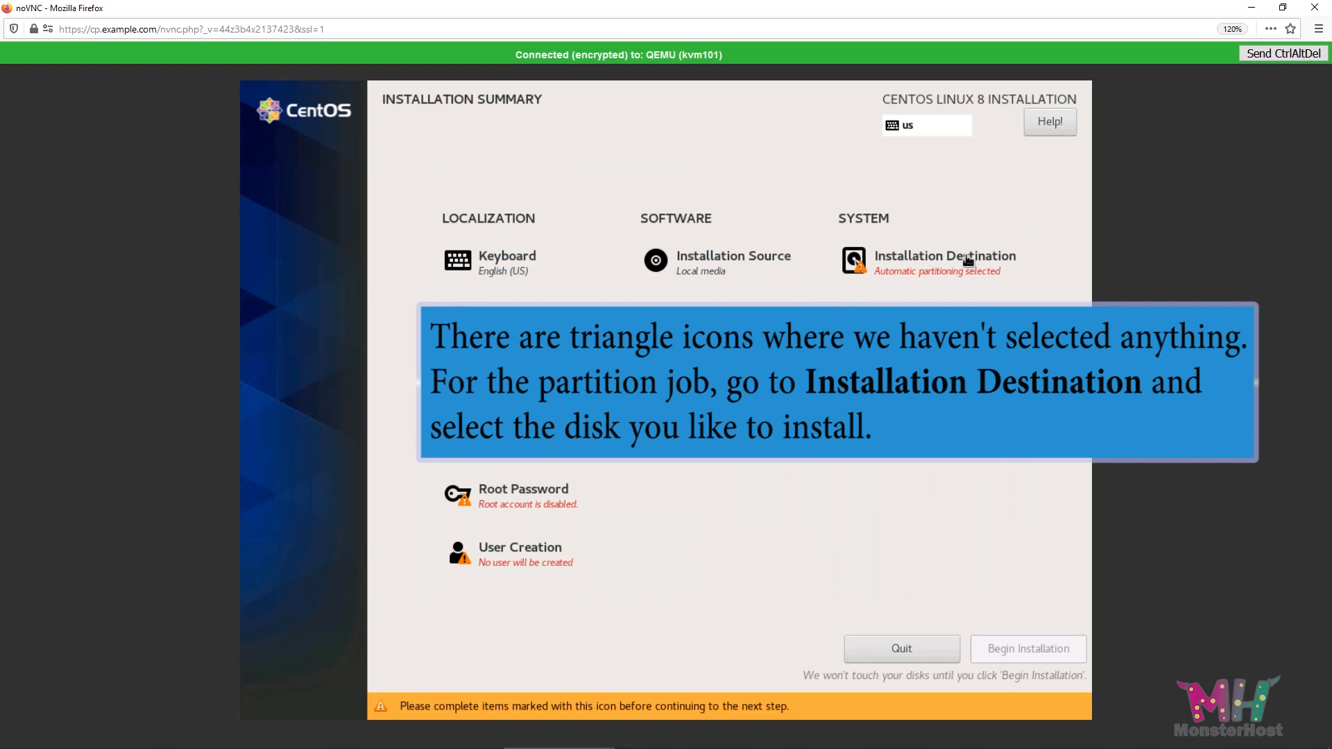
- Choose the 15 GiB vda disk as the installation destination with automatic storage configuration
click(968, 258)
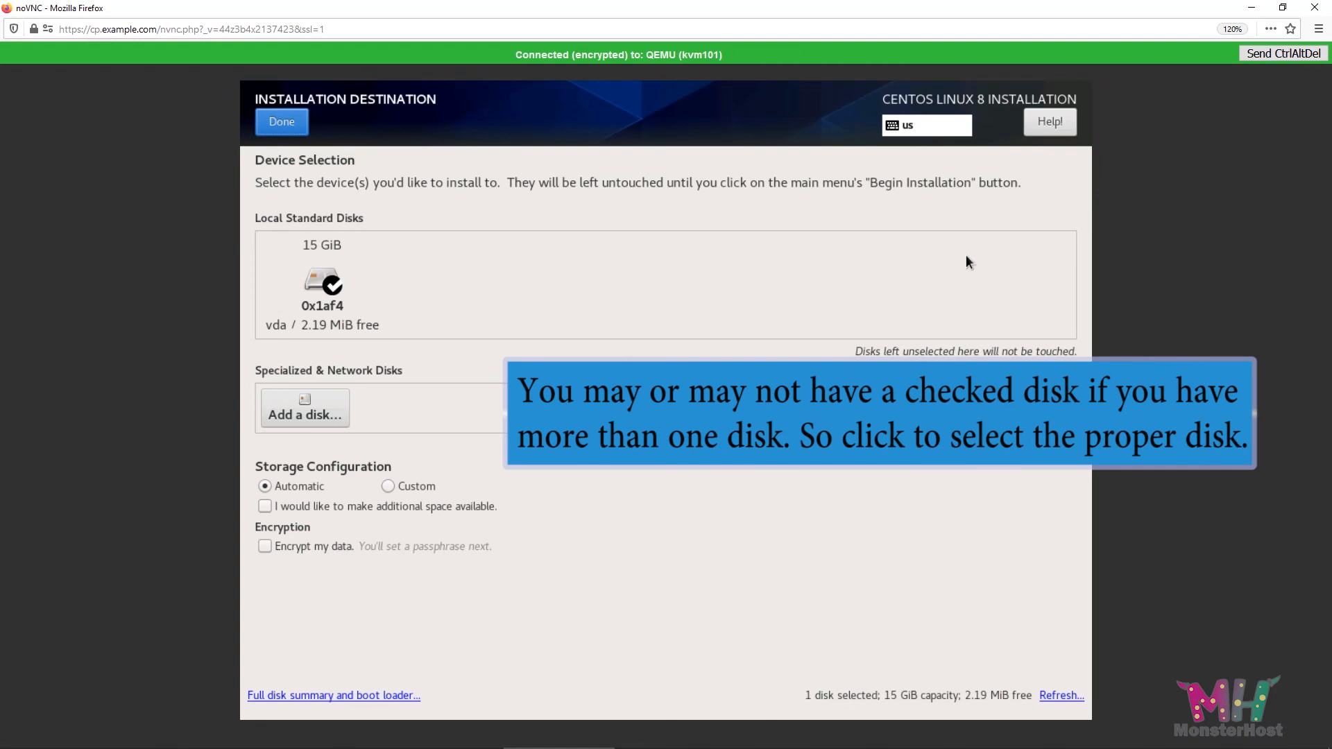
click(326, 281)
click(329, 282)
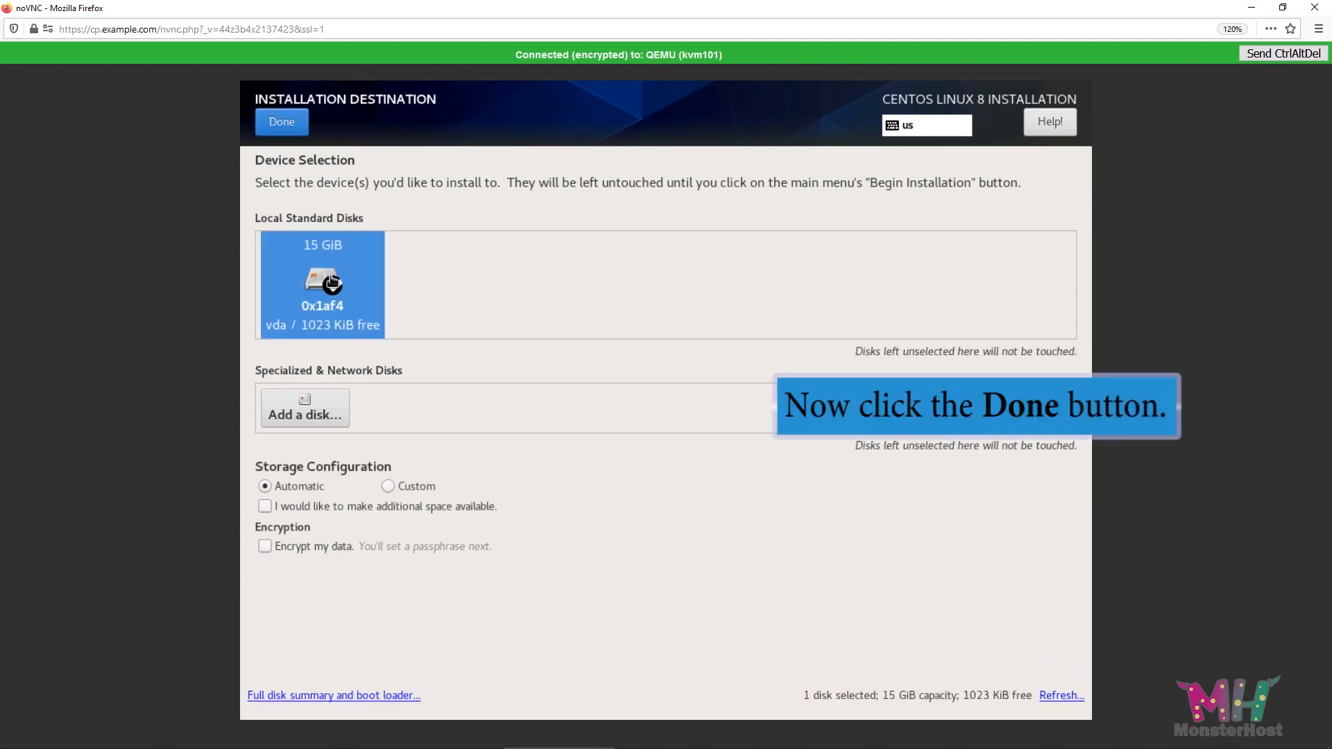
click(282, 122)
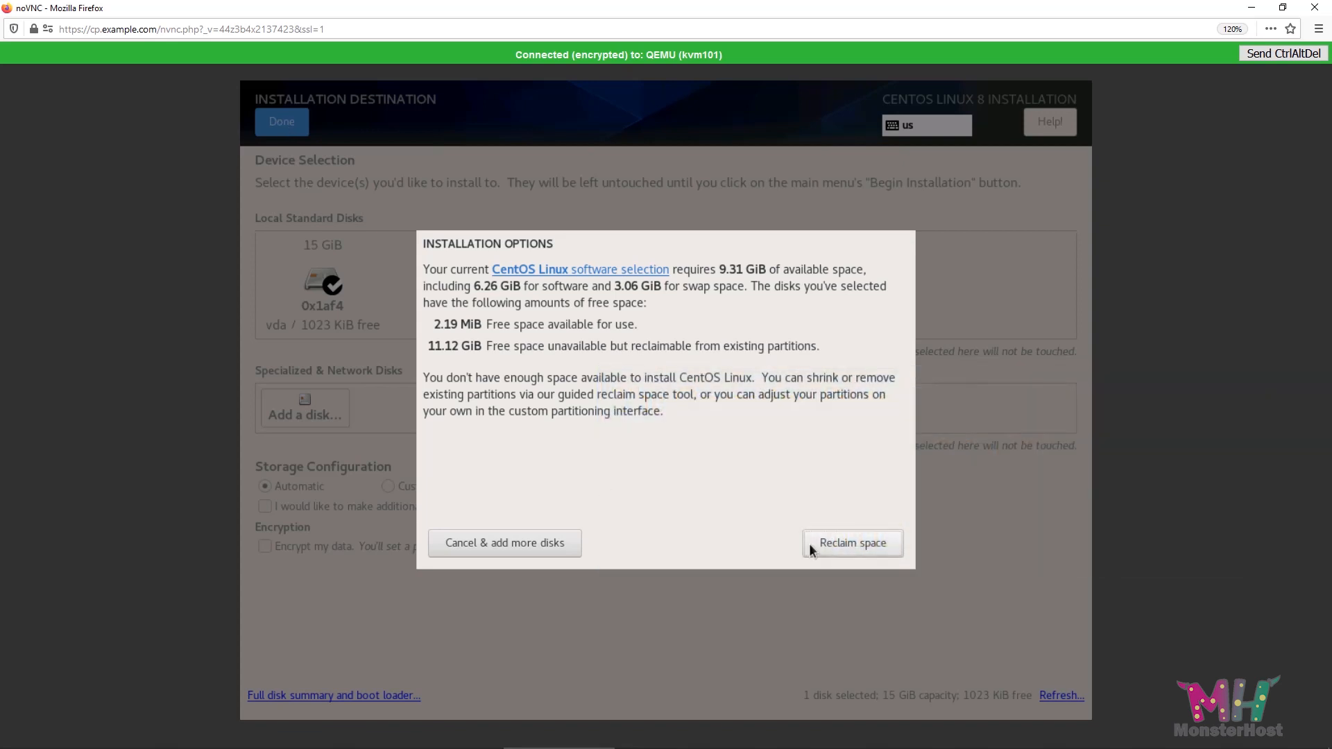
- Reclaim disk space by deleting all existing partitions on the 15 GiB disk
click(821, 545)
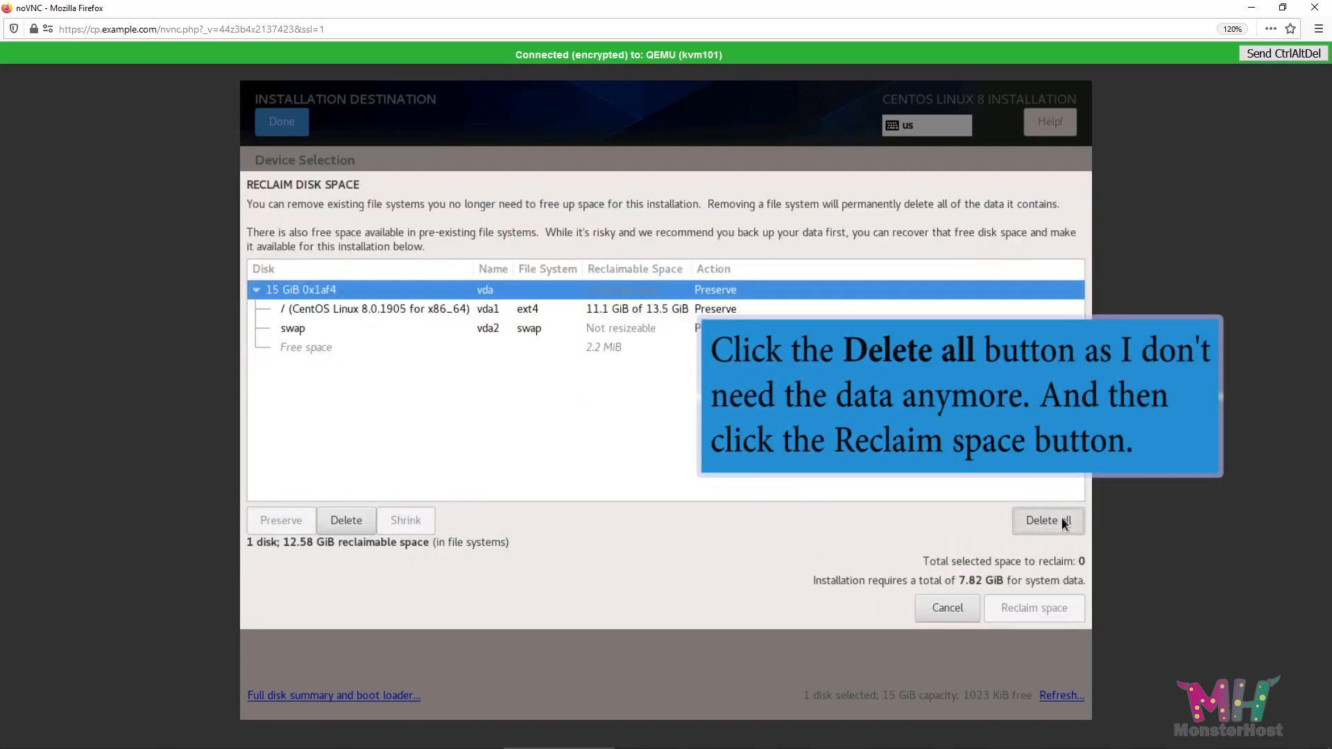
click(1063, 522)
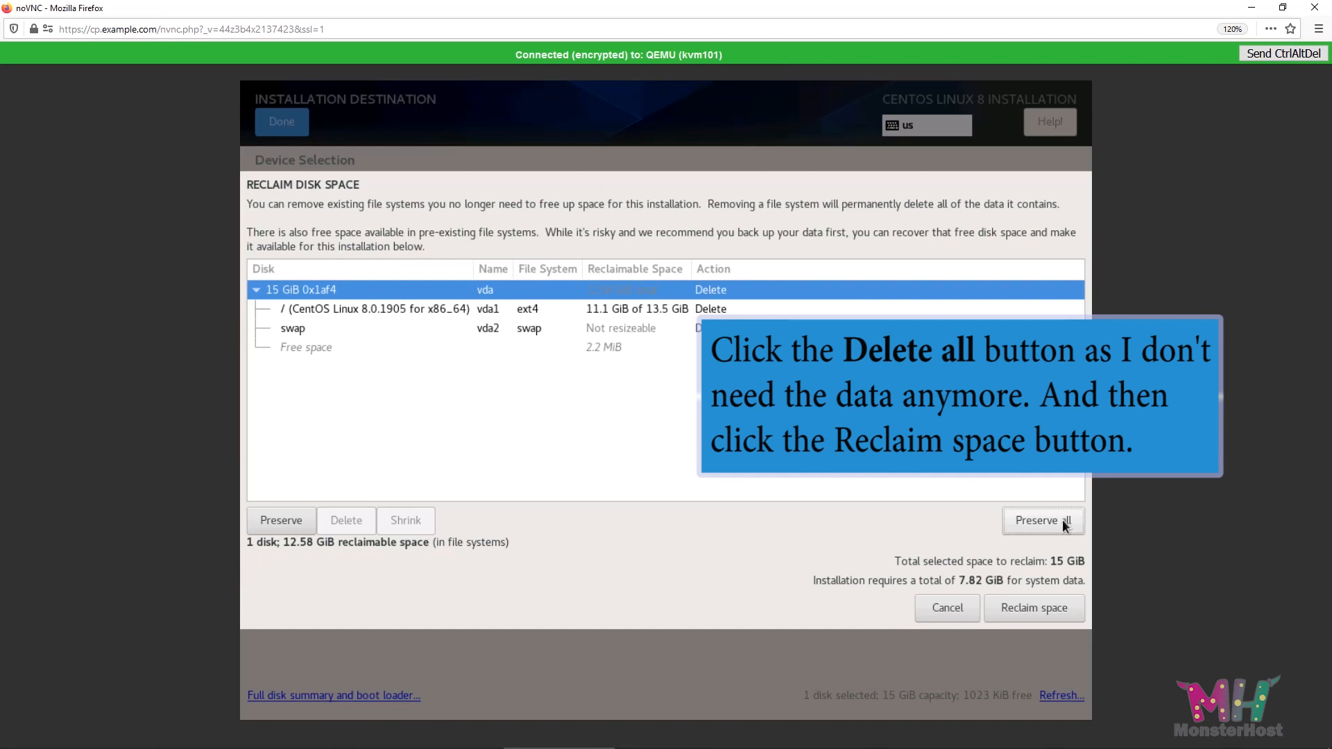
click(1039, 607)
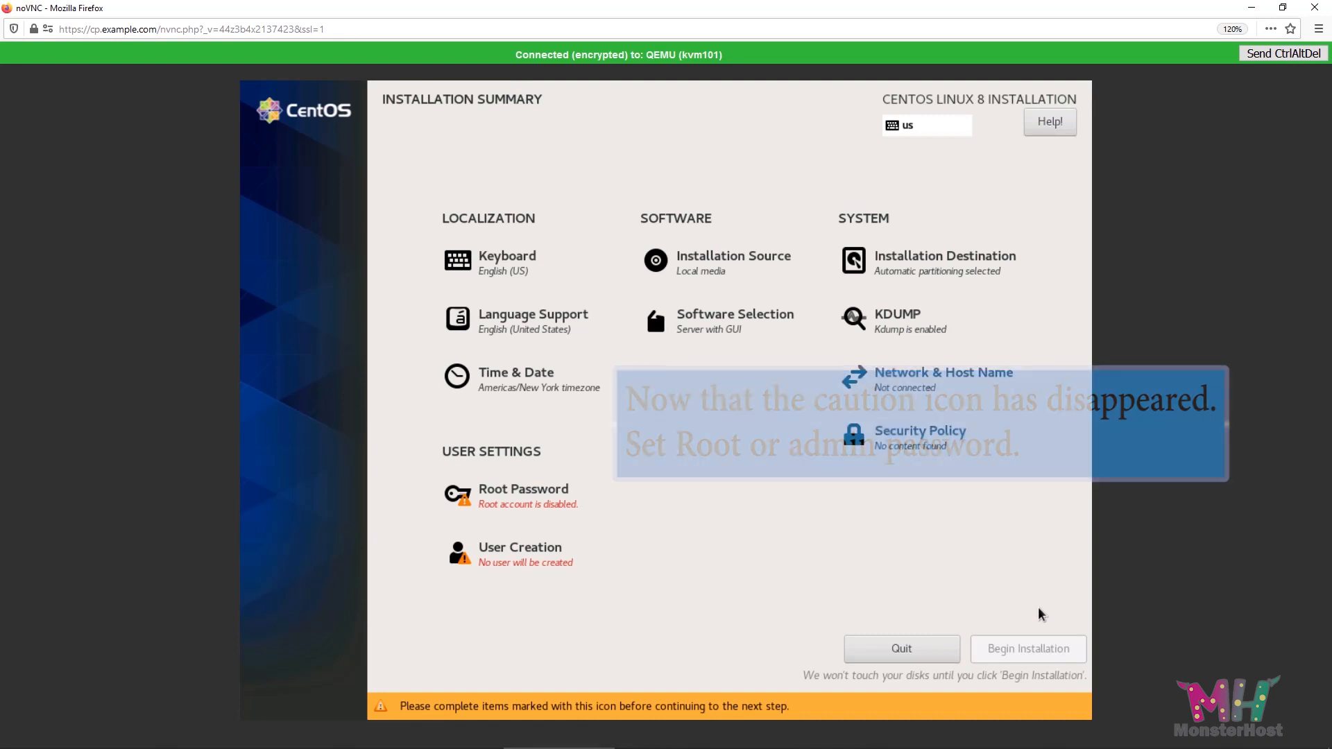
- Set and confirm the root password, accepting it despite its weakness
click(567, 513)
text(*******)
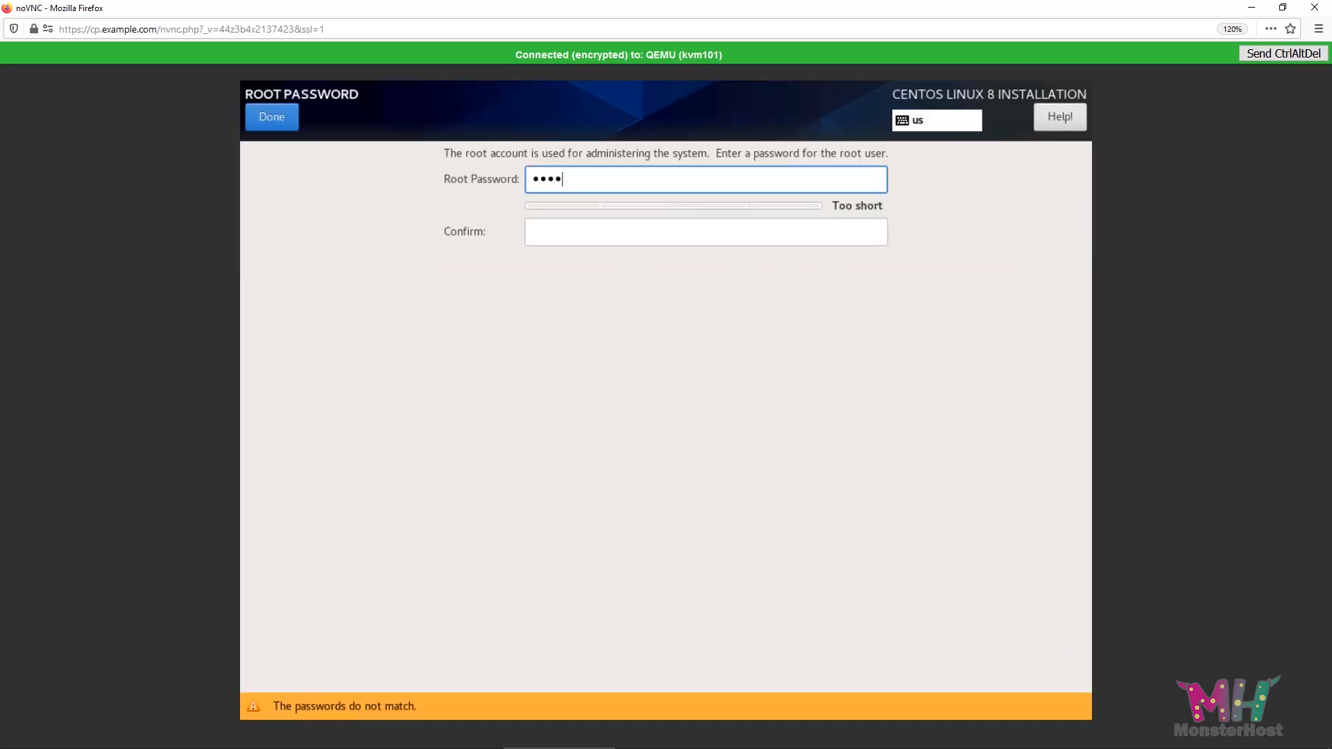
click(565, 229)
text(*******)
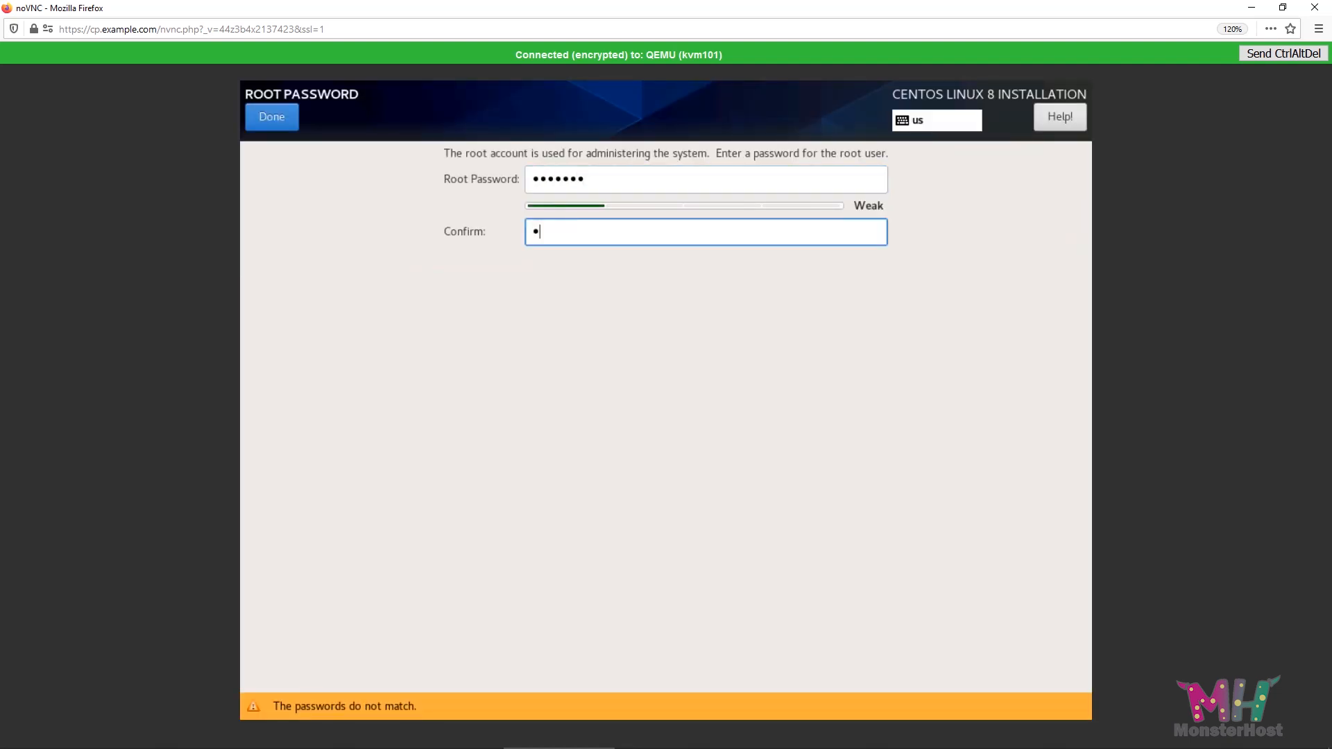
click(282, 115)
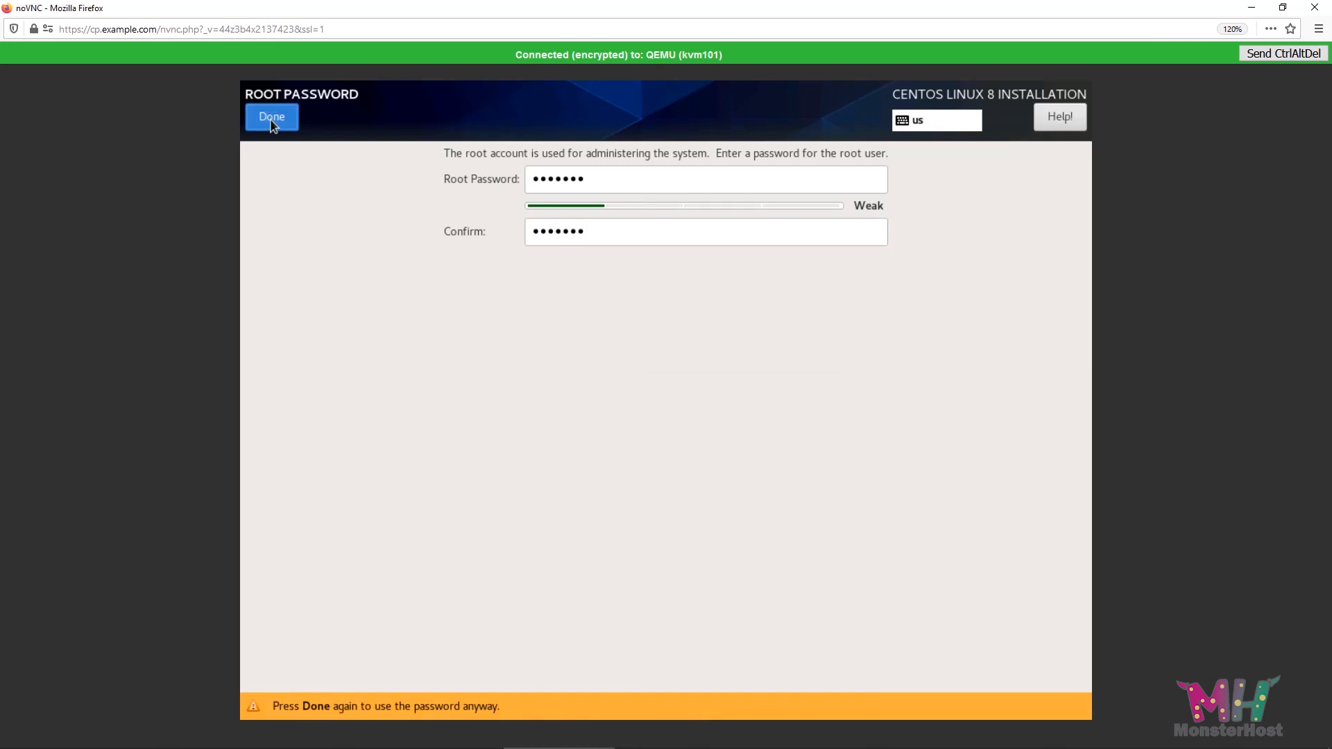
click(272, 118)
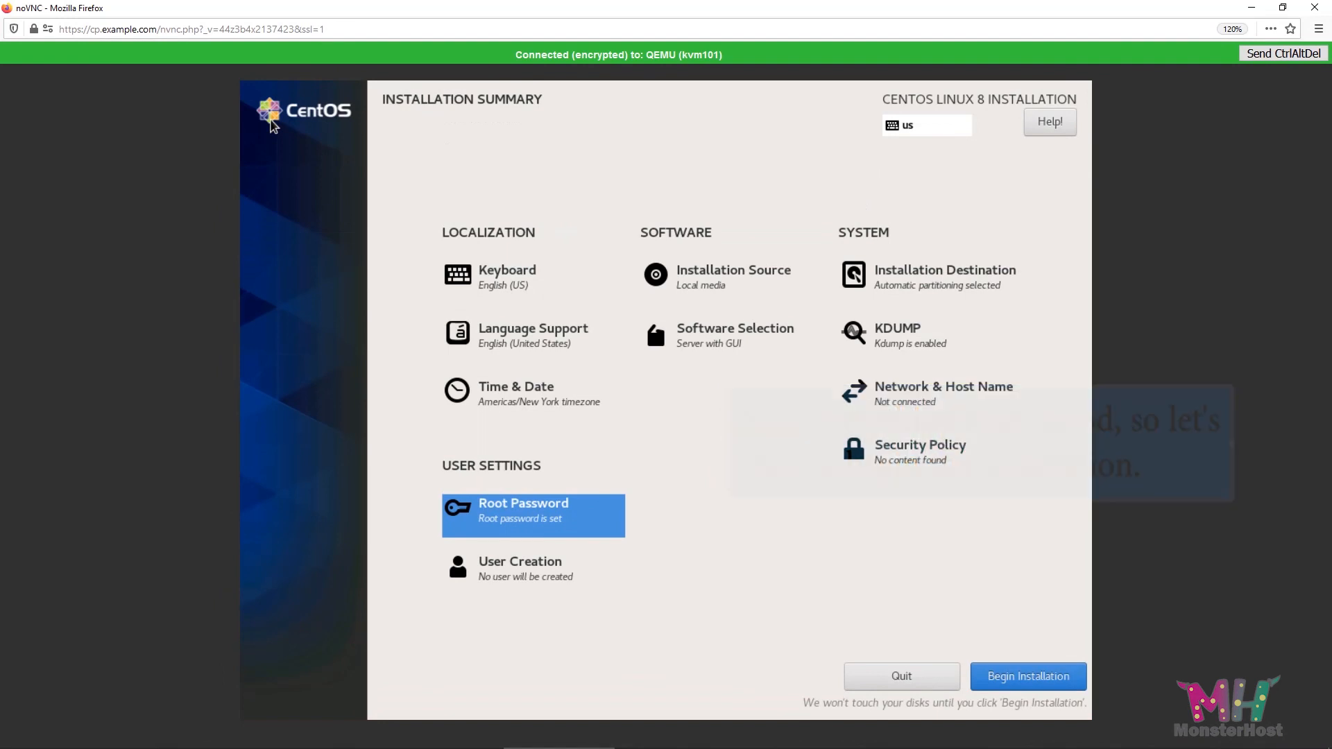
- Begin the CentOS Linux installation and reboot the system once it is complete
click(1001, 674)
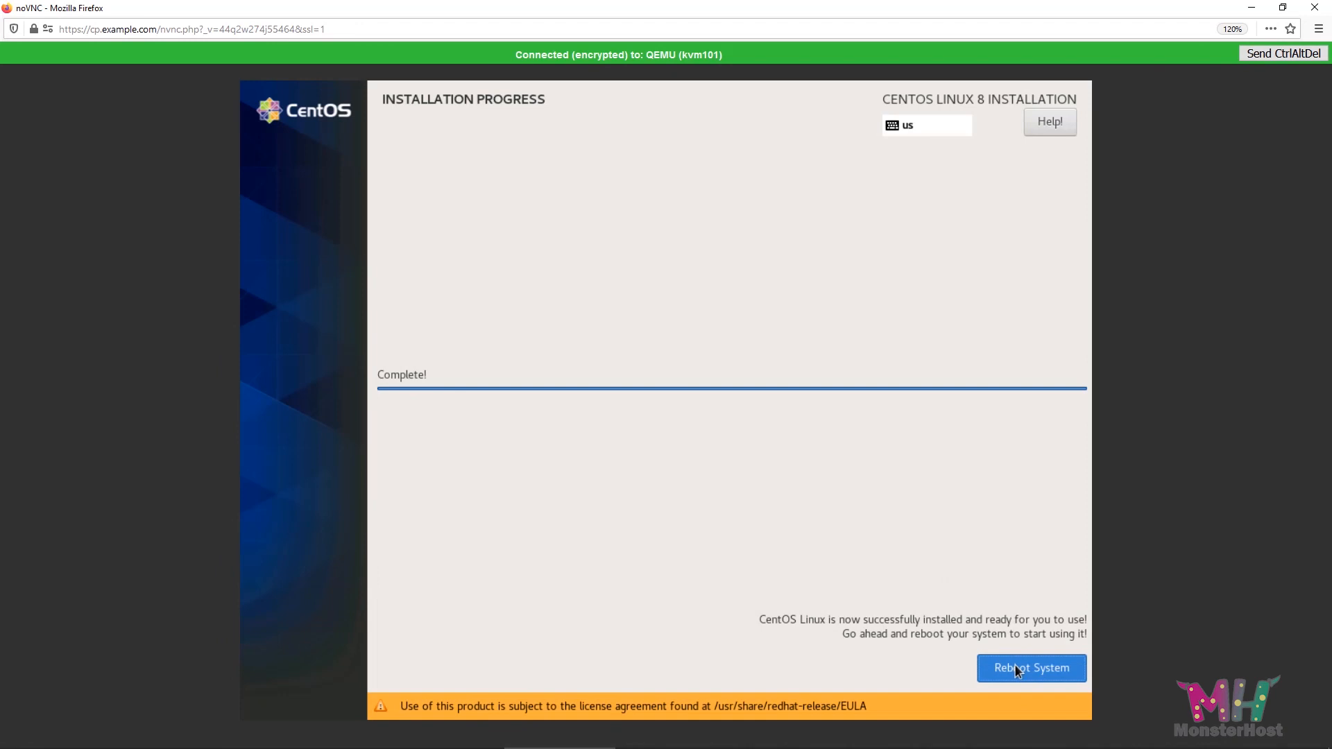
click(1015, 666)
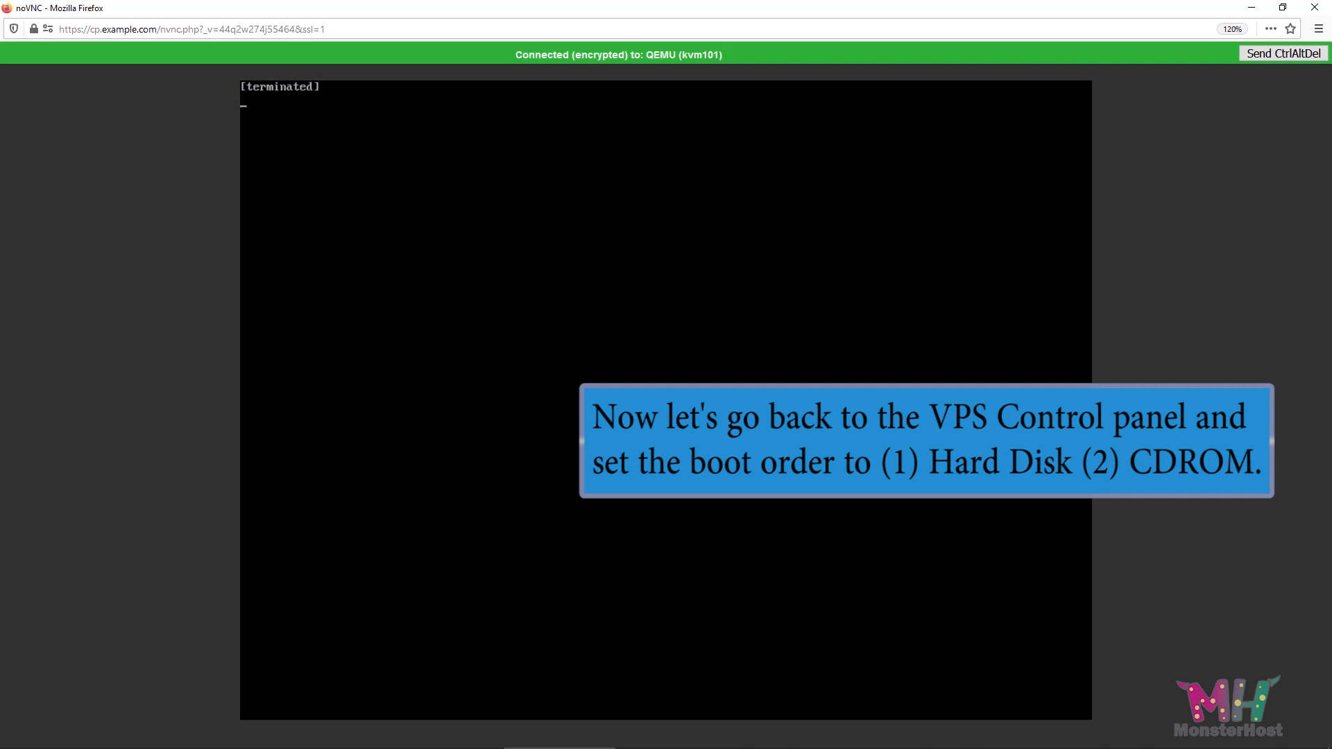
- Return to the virtual server's page in VPS Control and set the boot order to (1) Hard Disk (2) CDROM
click(1283, 7)
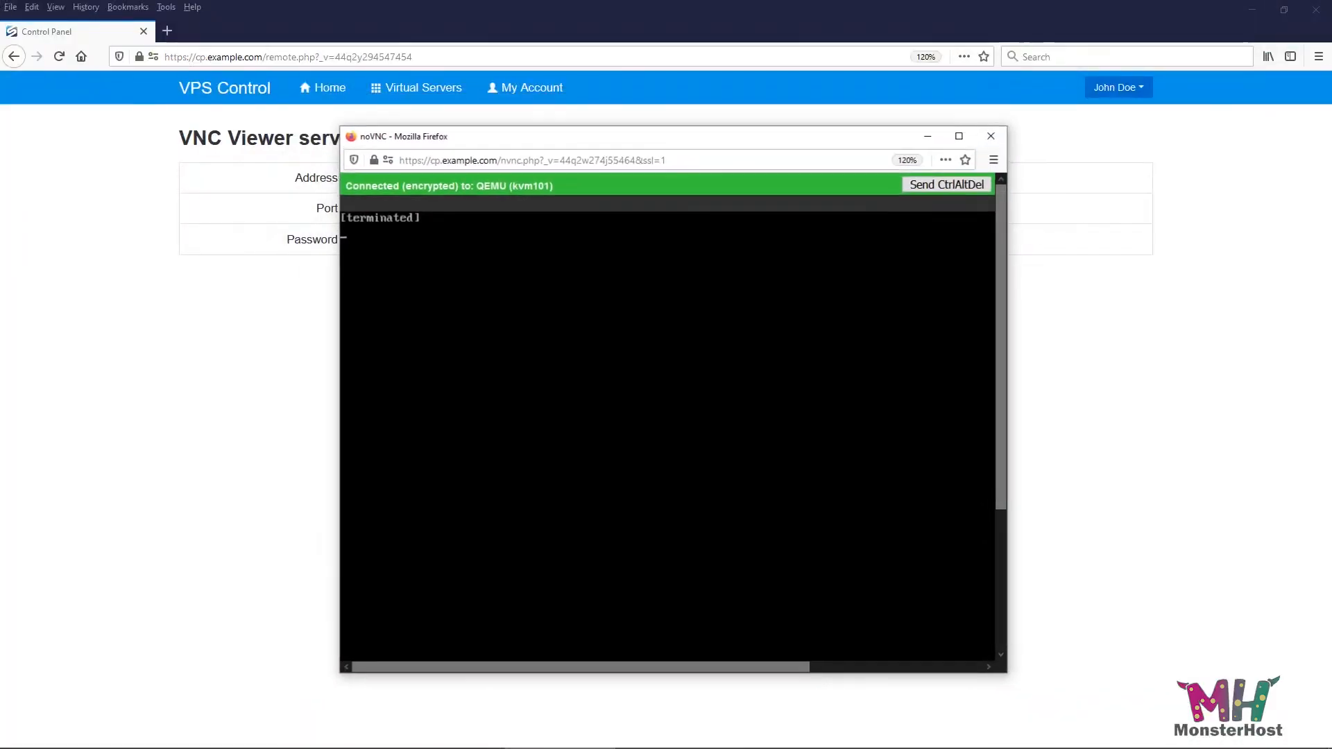
click(1076, 305)
click(676, 309)
scroll(686, 332, down, 5)
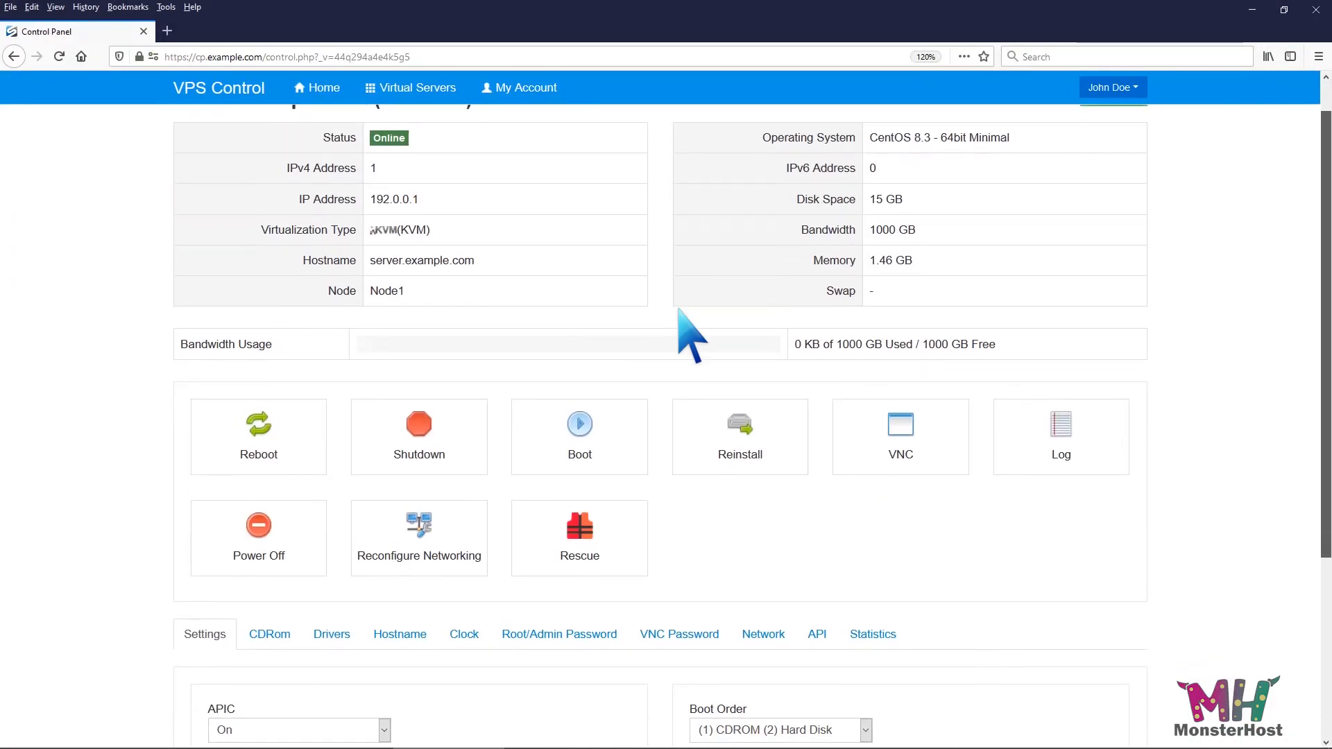
click(865, 477)
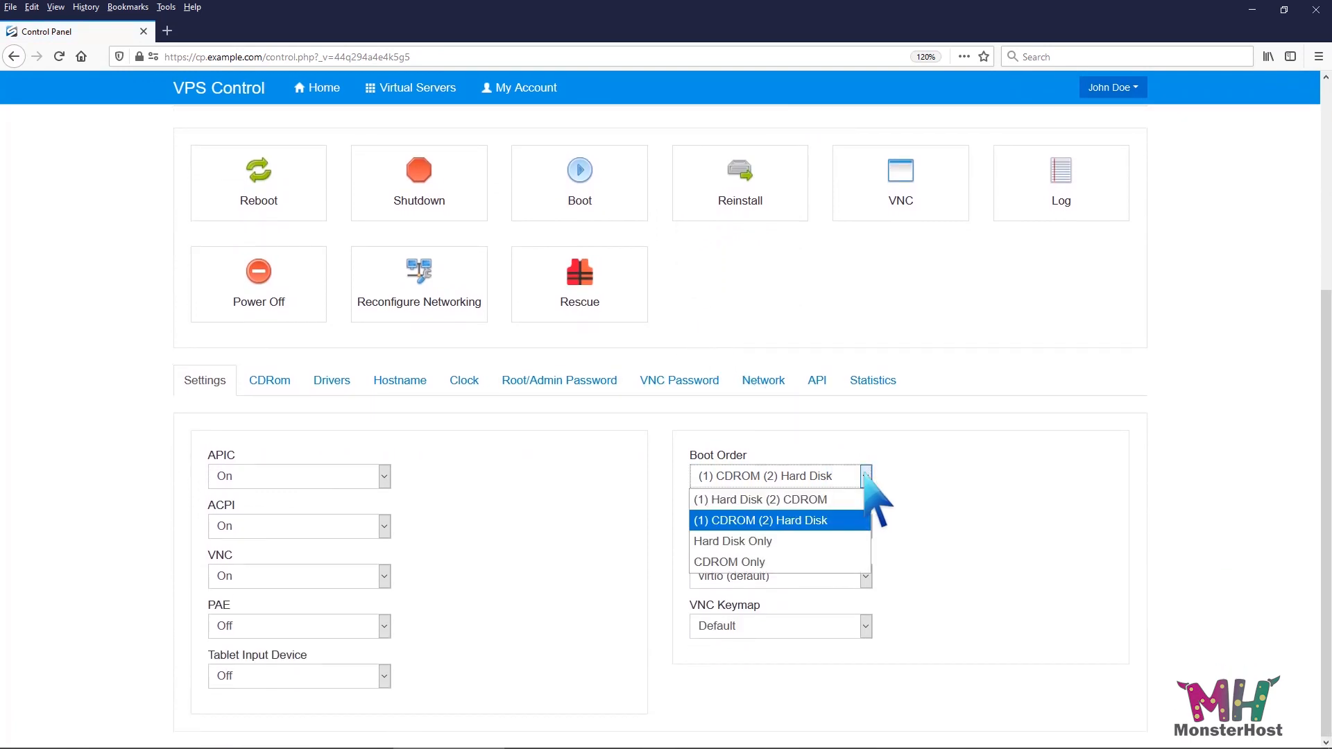
click(848, 496)
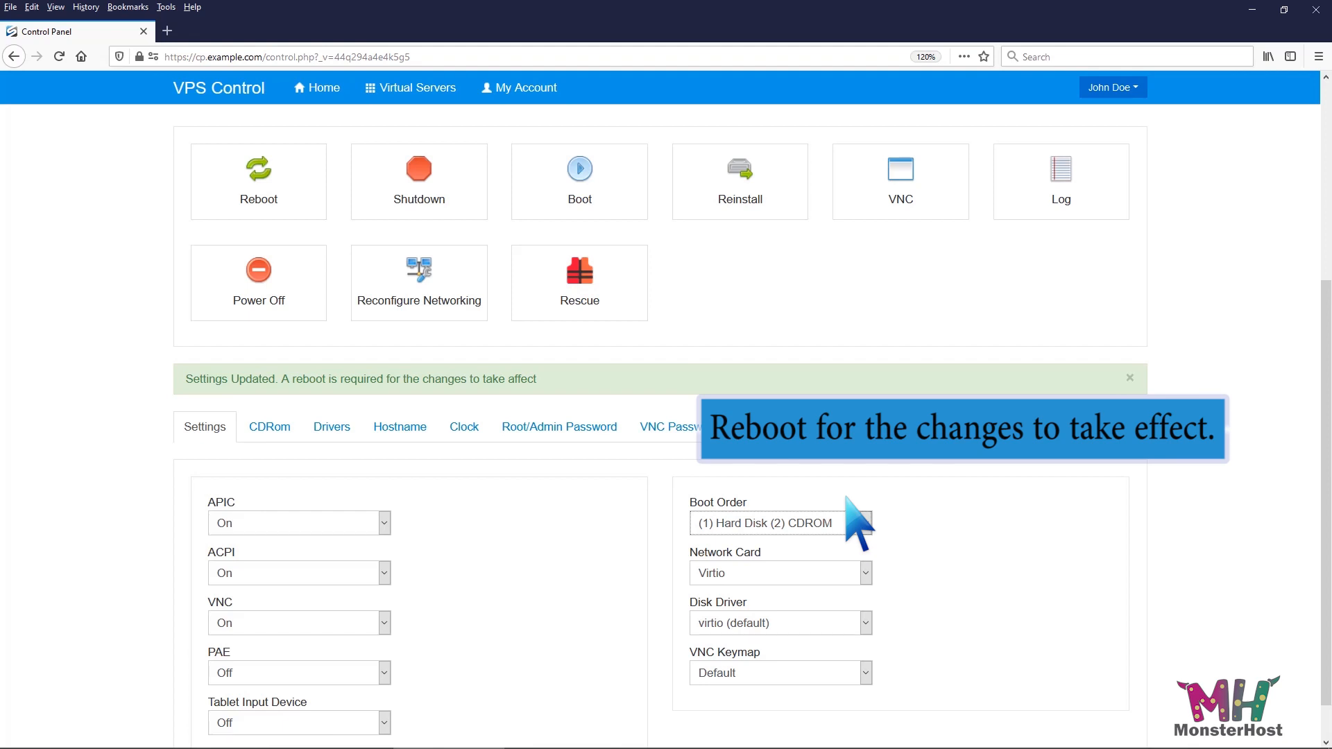
- Reboot the virtual server from VPS Control to apply the new boot order
click(270, 186)
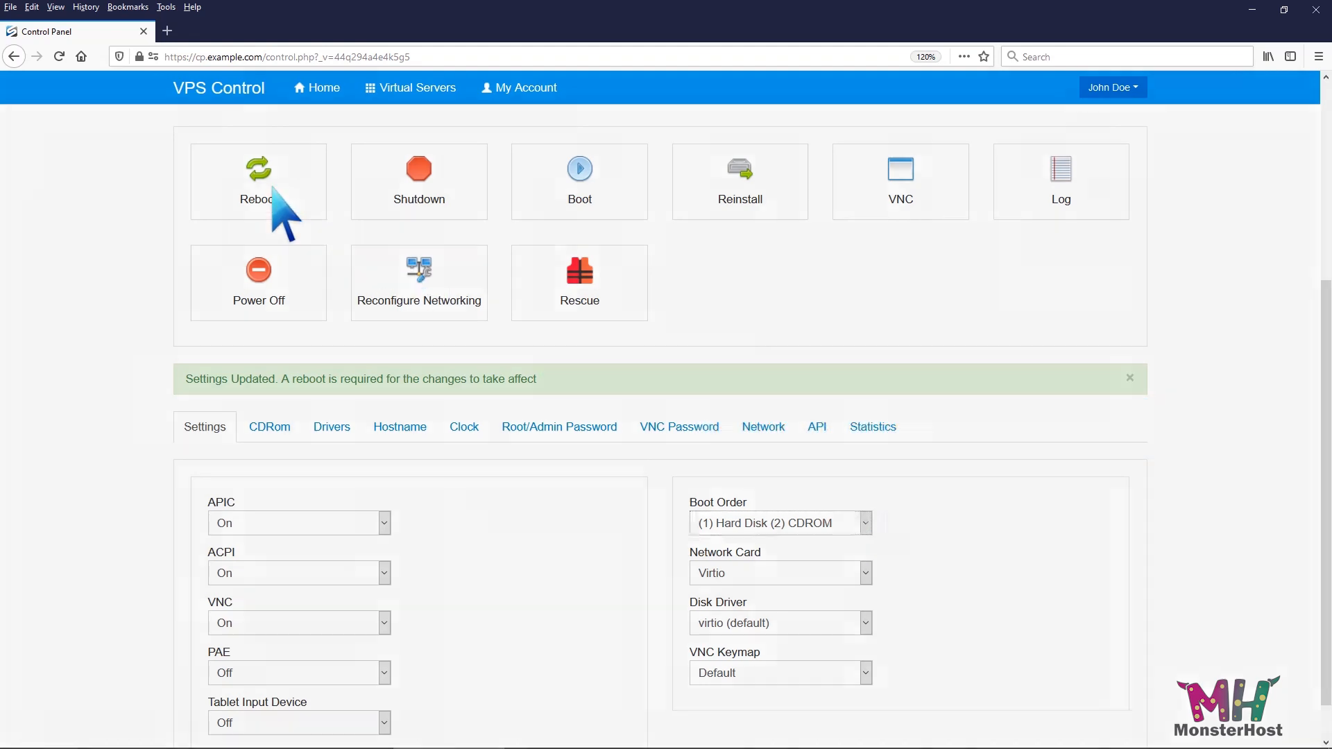
click(860, 255)
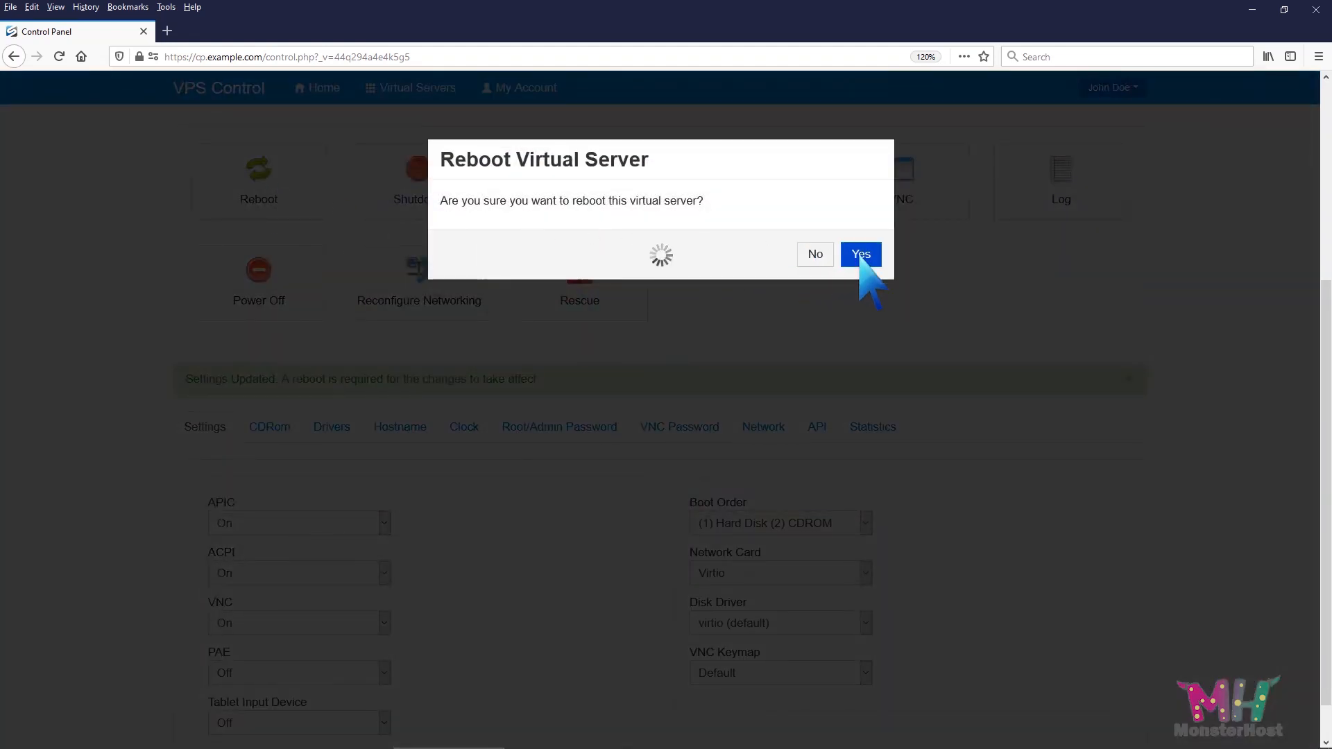
click(862, 248)
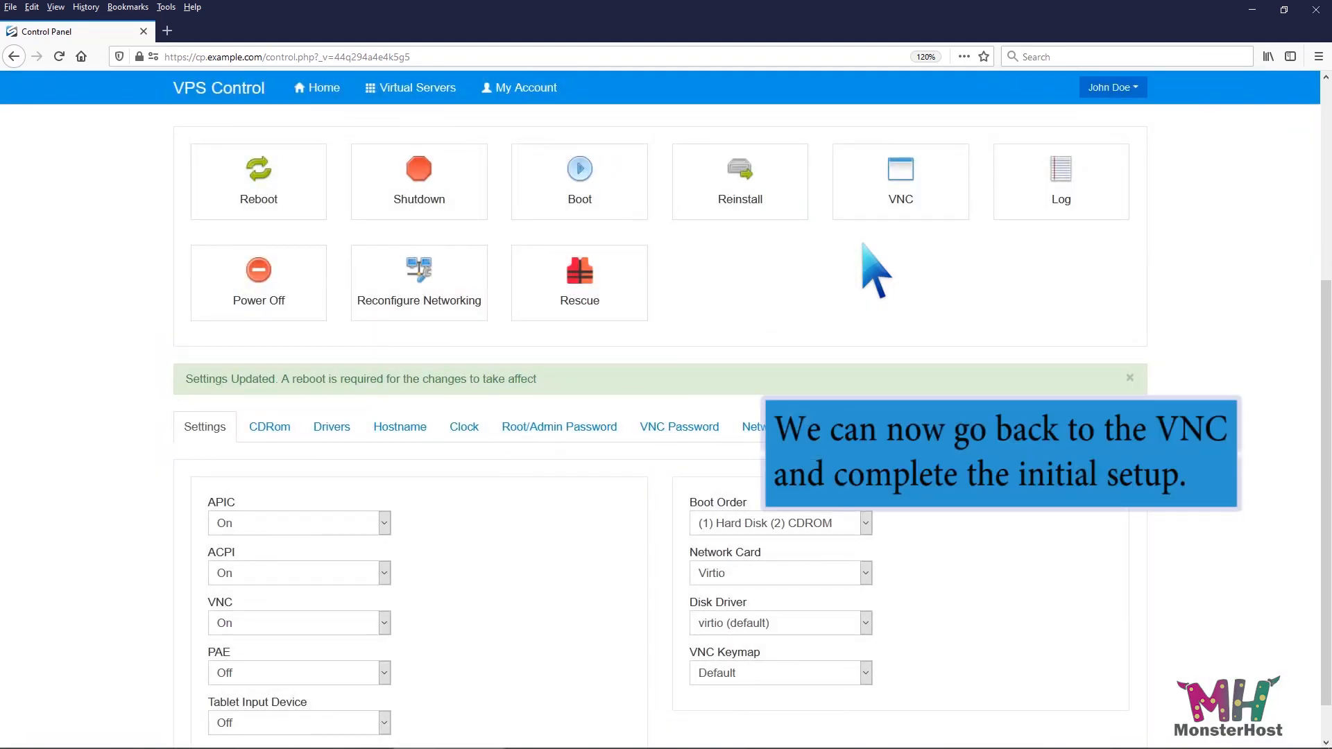
- Back in the VNC console, accept the CentOS 8 license agreement and finish the initial setup configuration
click(901, 182)
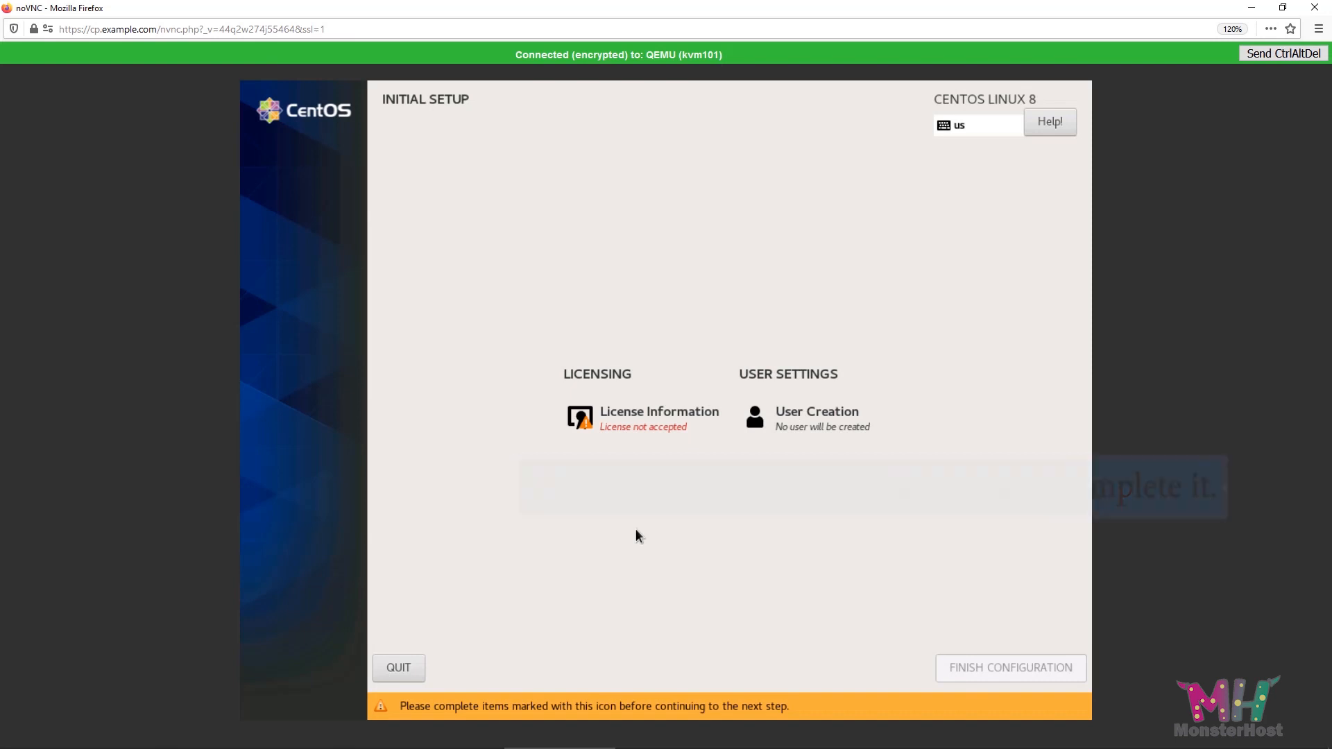
click(648, 448)
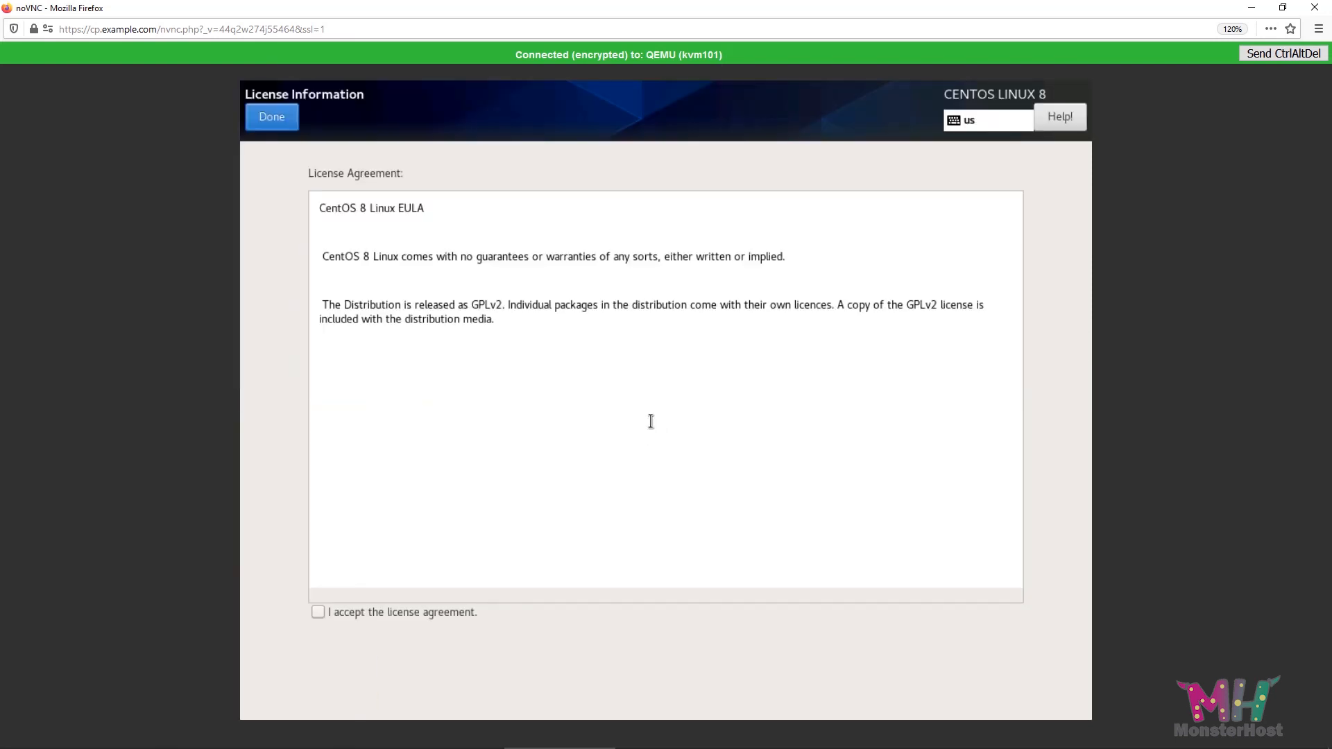
click(317, 611)
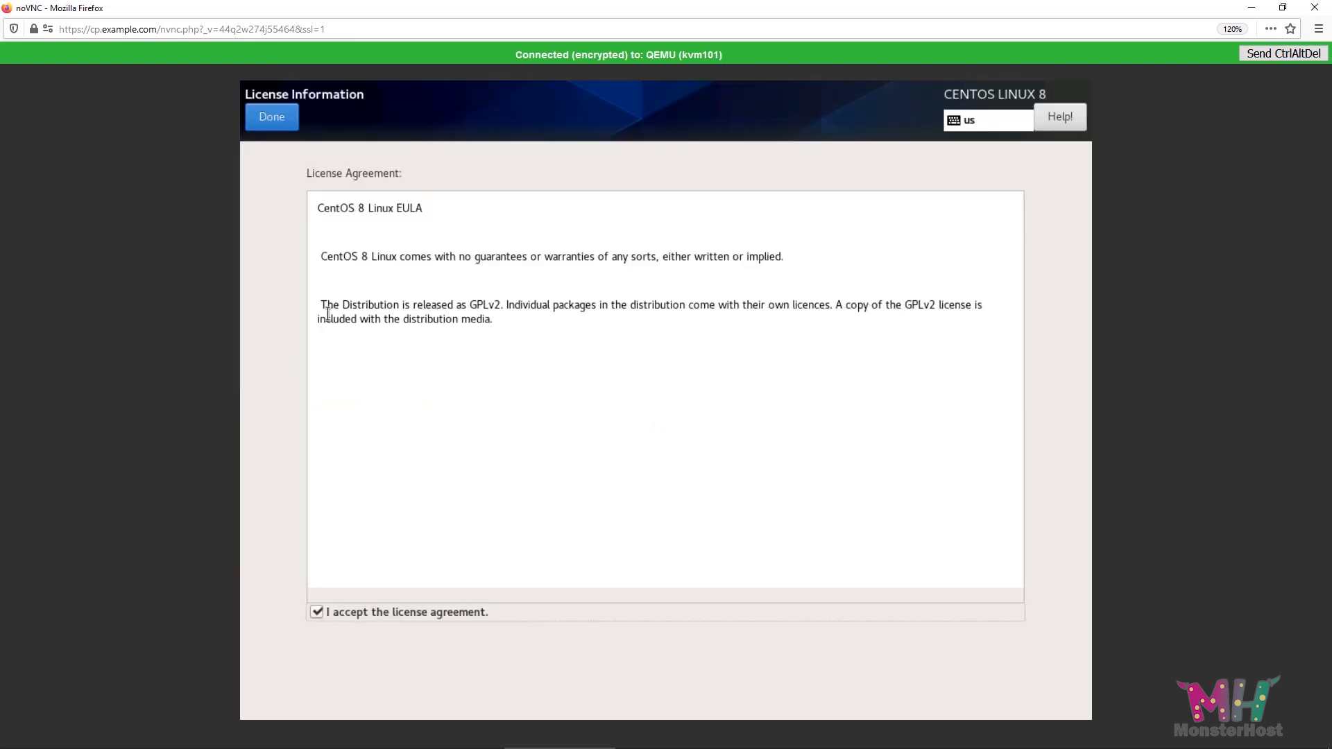
click(272, 118)
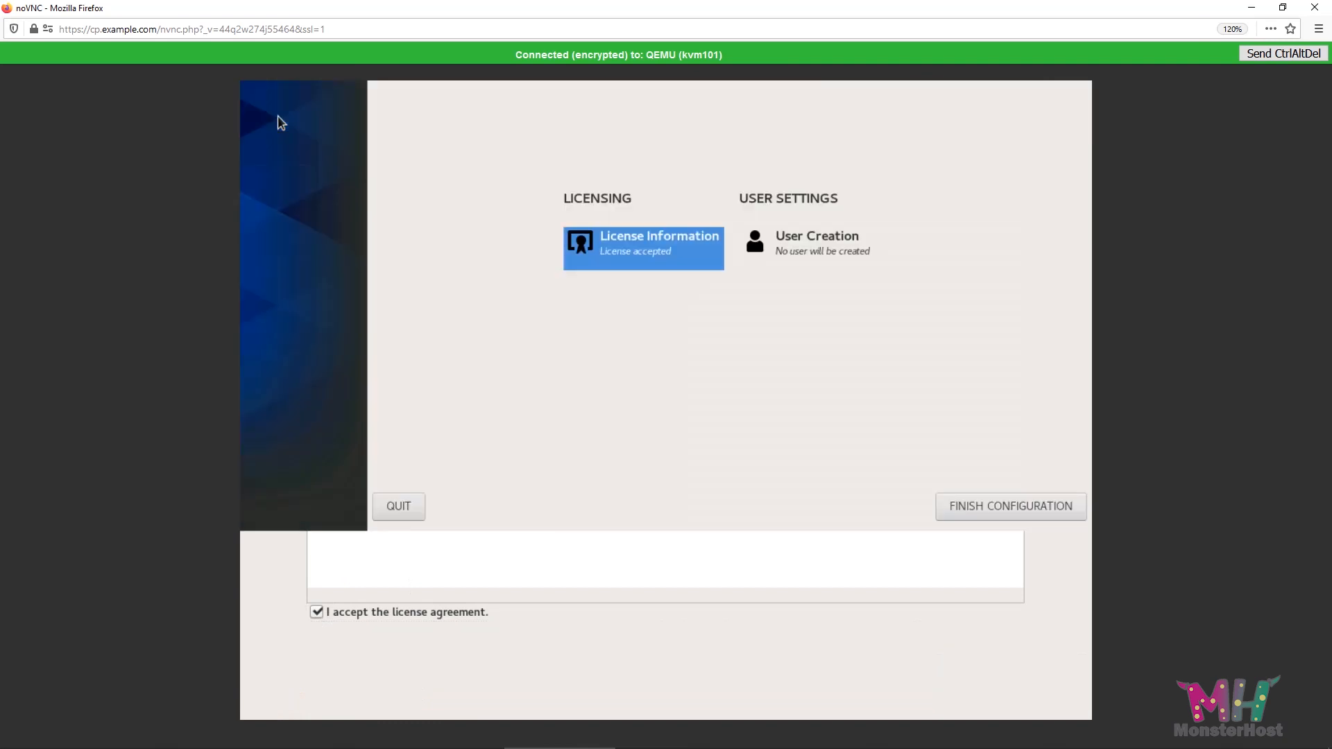
click(980, 692)
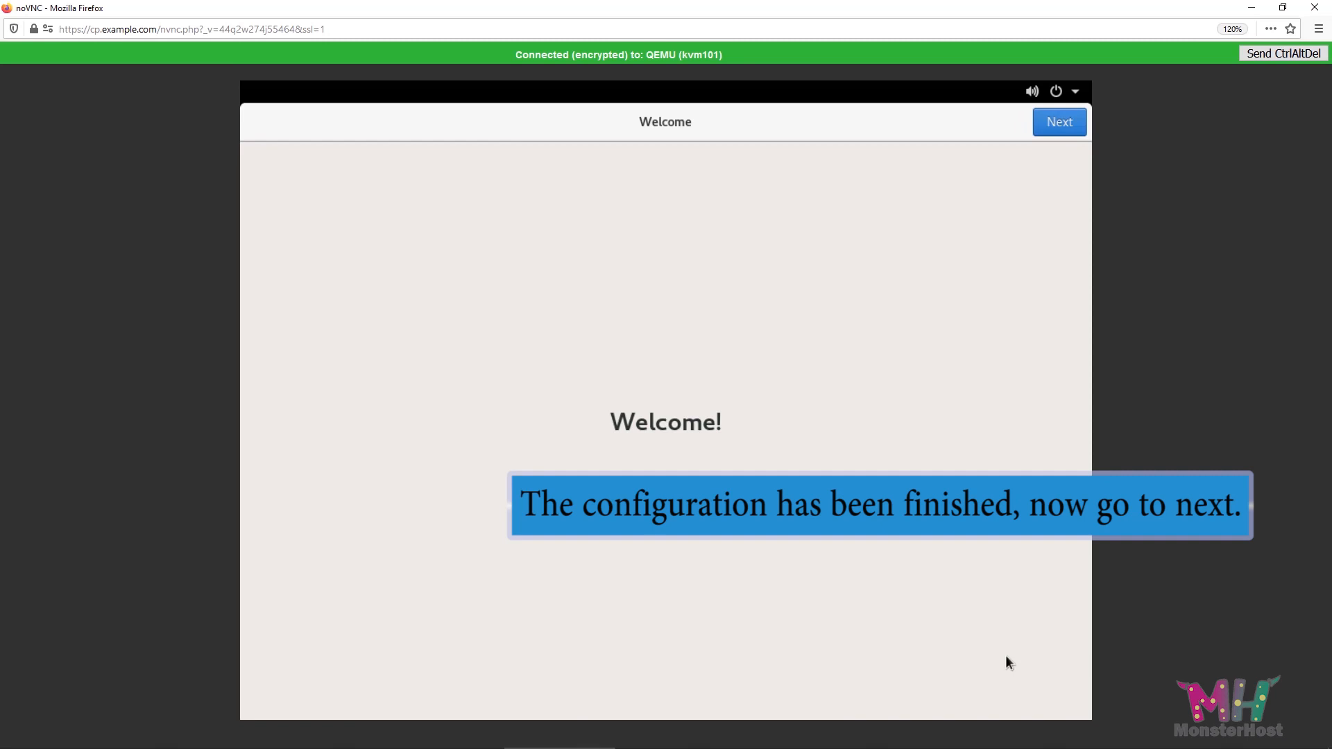
- Proceed past the welcome page, turn off Location Services in the privacy settings and continue to the user details
click(1055, 132)
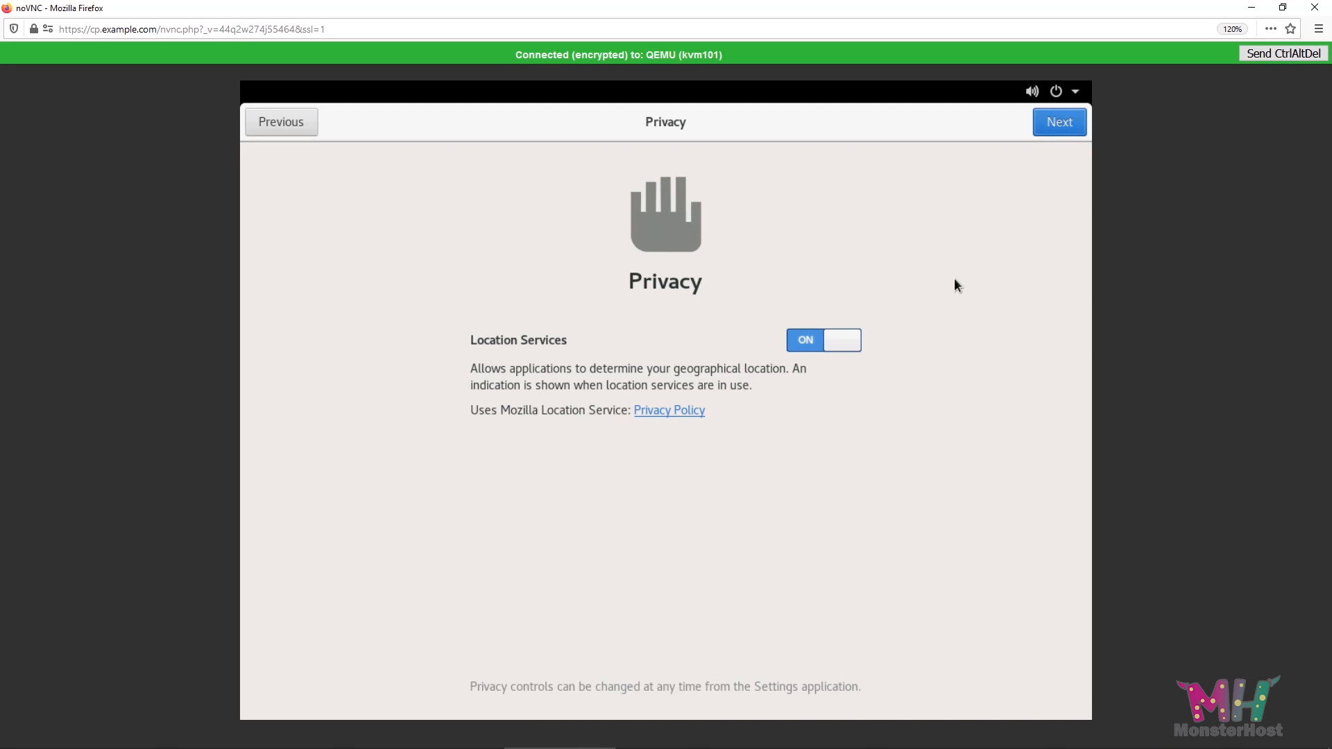
click(843, 339)
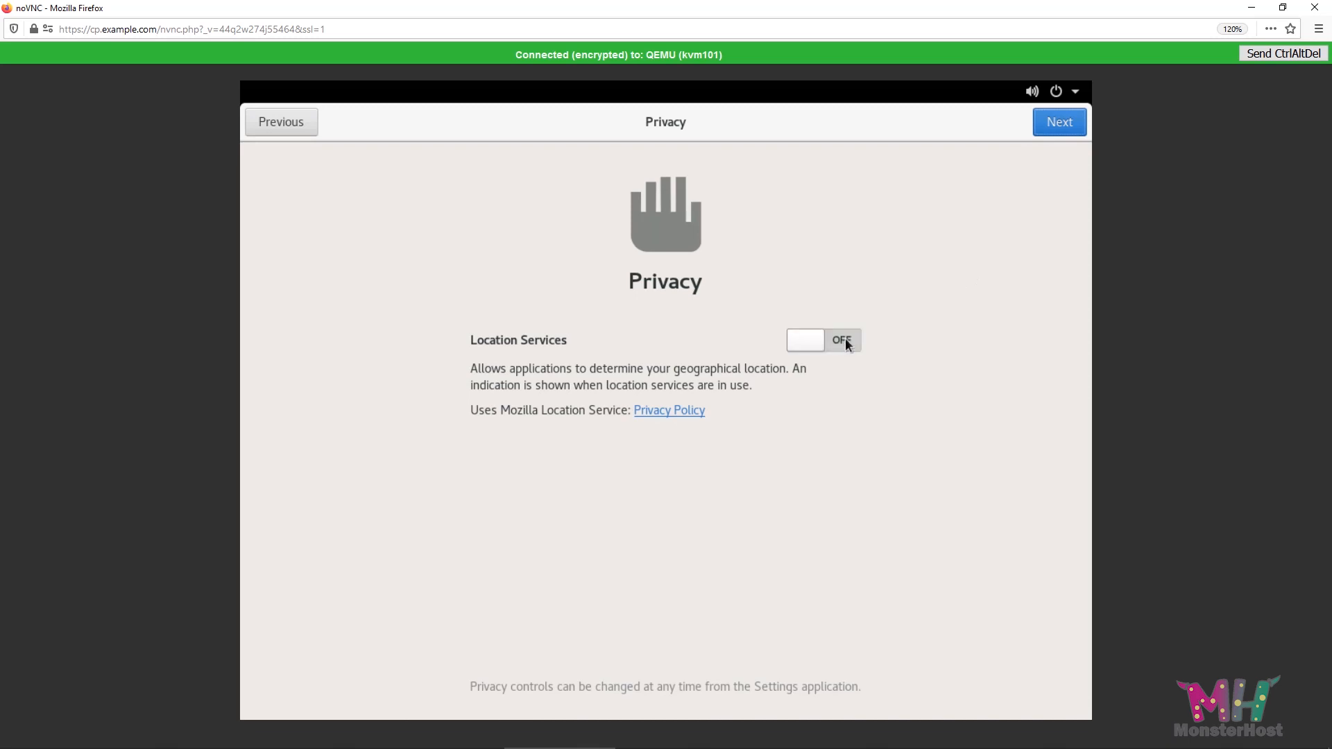
click(1075, 127)
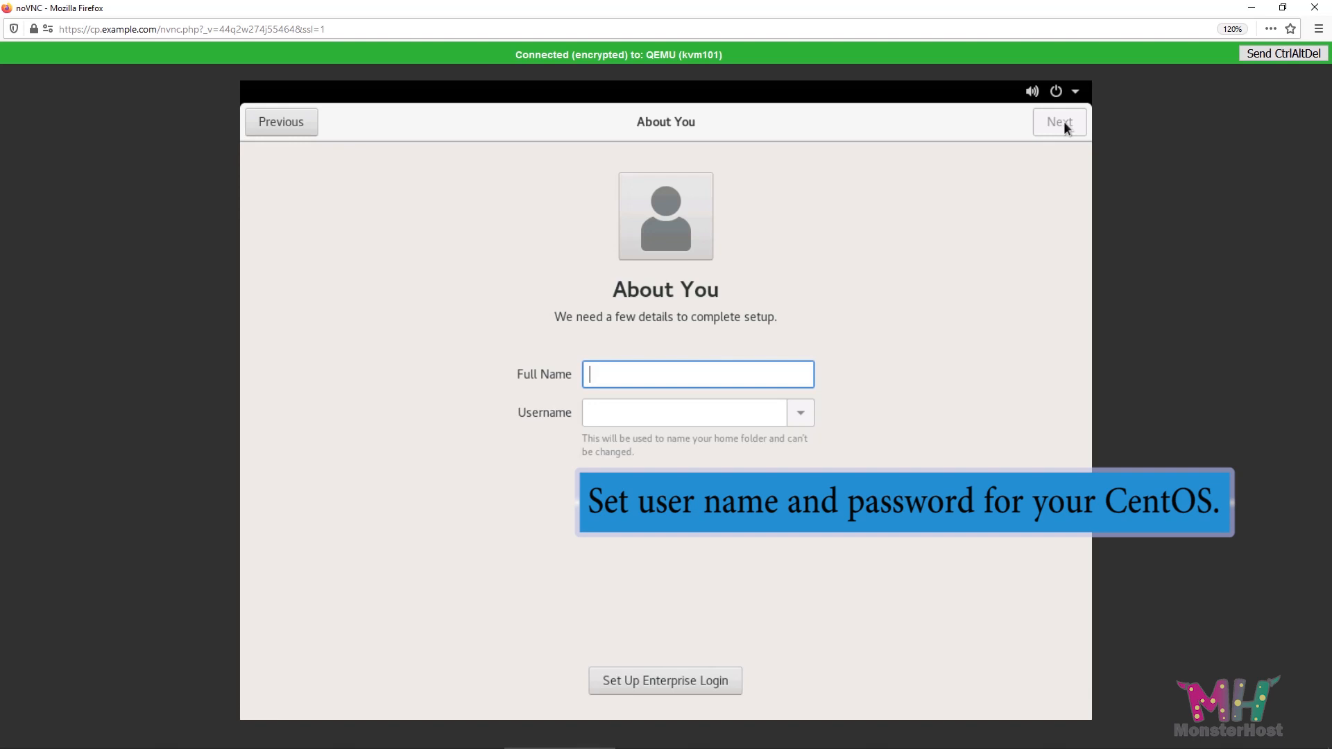
- Create the user account by entering the full name, then setting and confirming the account password
text(John Doe)
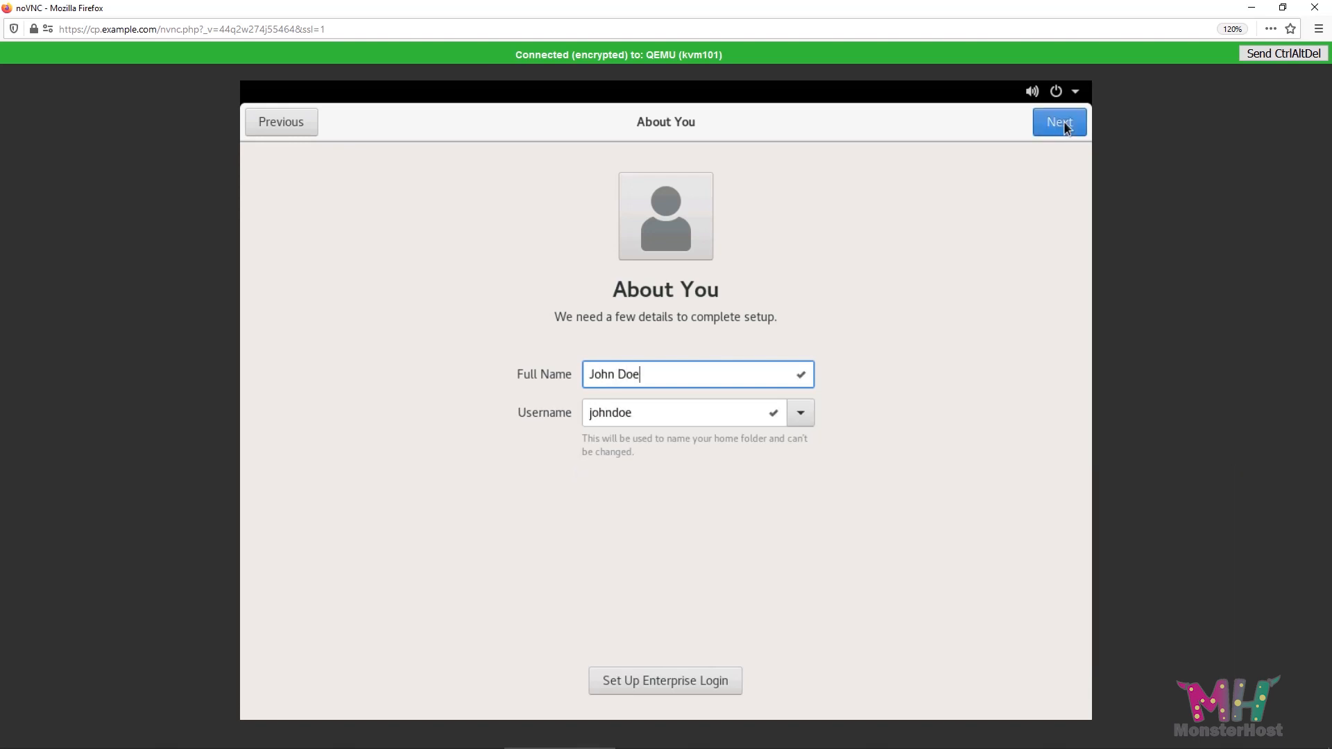
click(1065, 123)
text(•••••••)
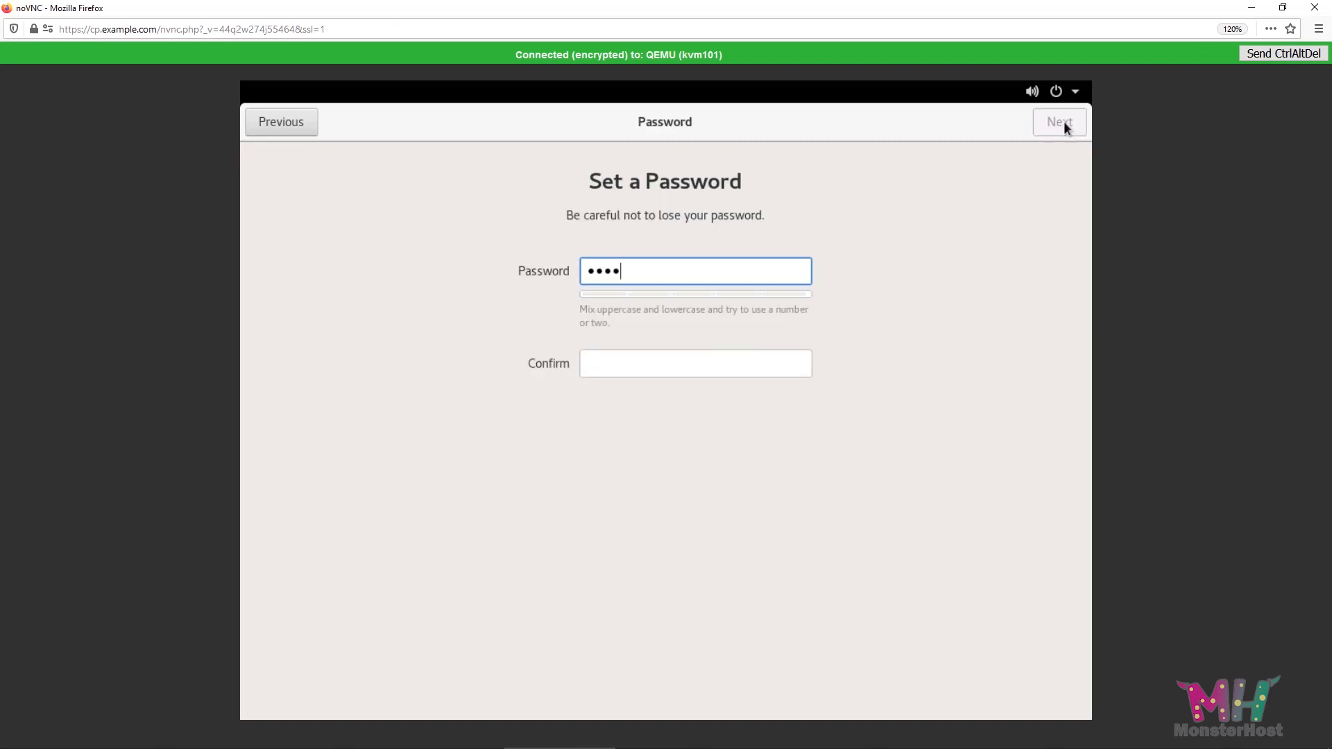
click(673, 356)
text(•••••••)
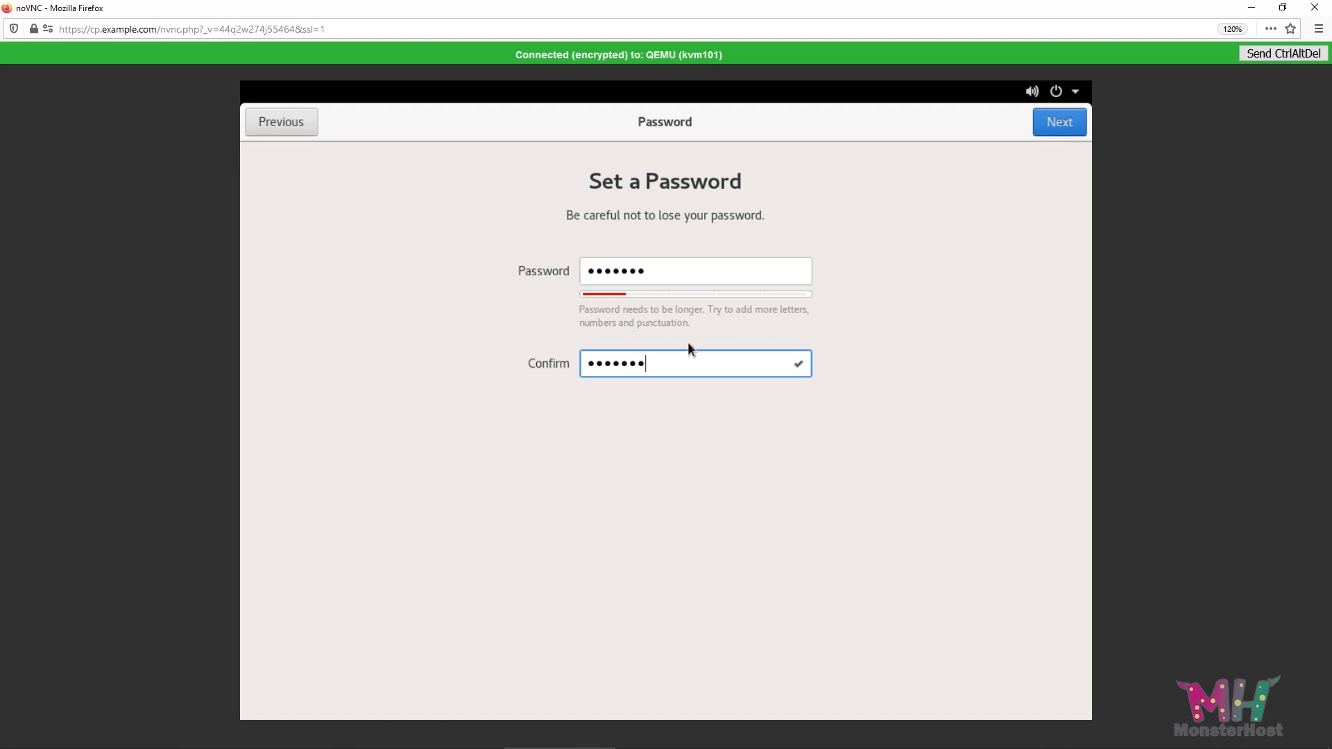
click(1067, 123)
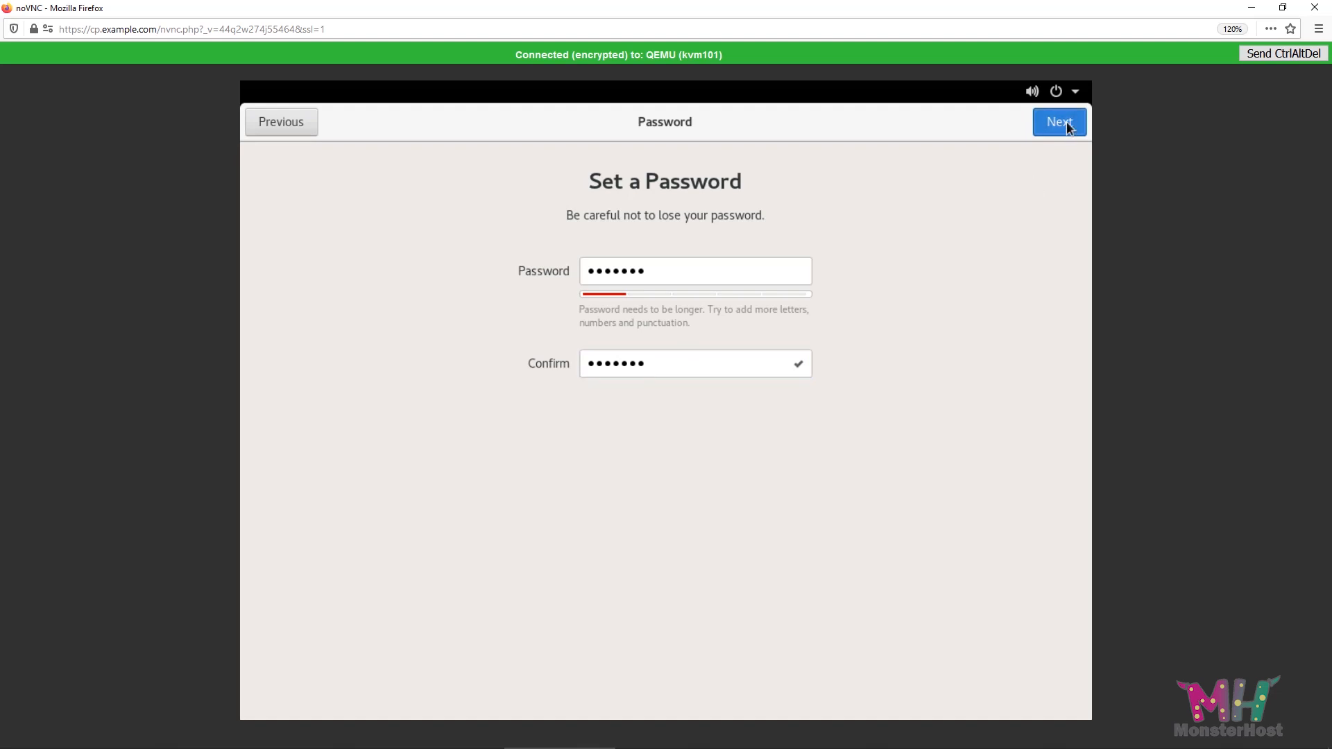